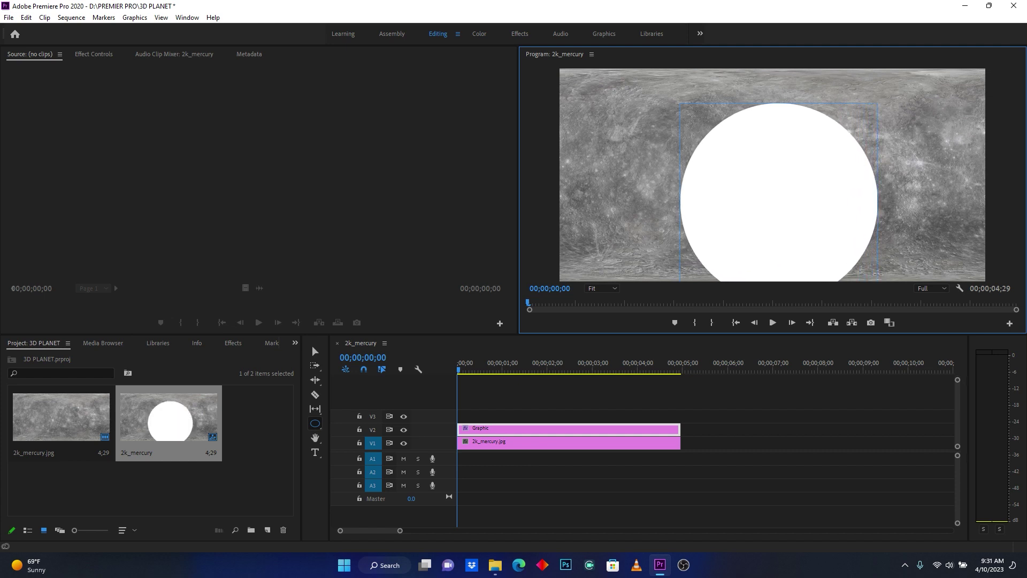
- Move the white circle up with the Selection tool so it is vertically centred over the Mercury texture
{"action": "left_click", "coordinate": [315, 354]}
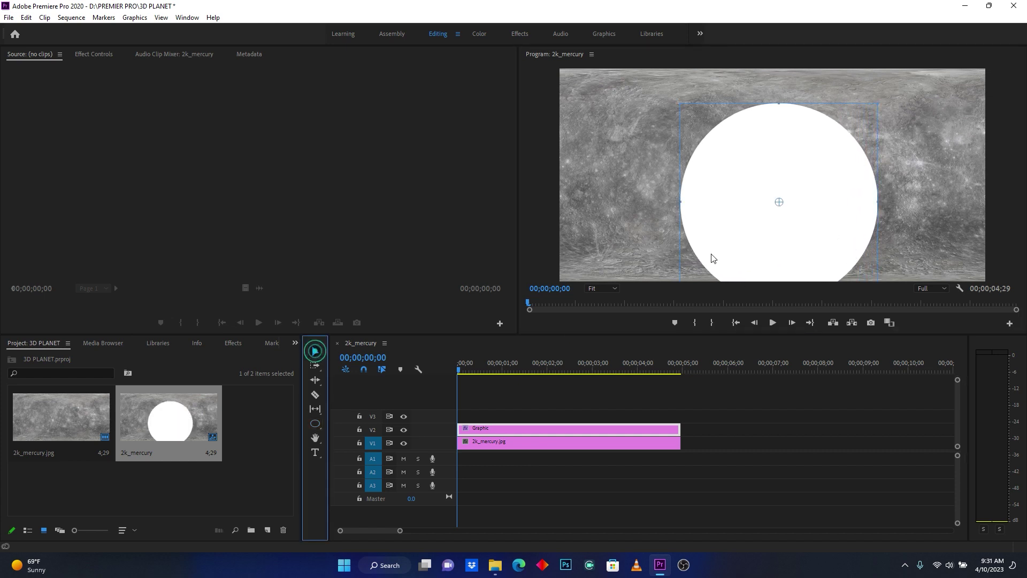
{"action": "left_click", "coordinate": [817, 263]}
{"action": "left_click_drag", "start_coordinate": [817, 263], "coordinate": [816, 234]}
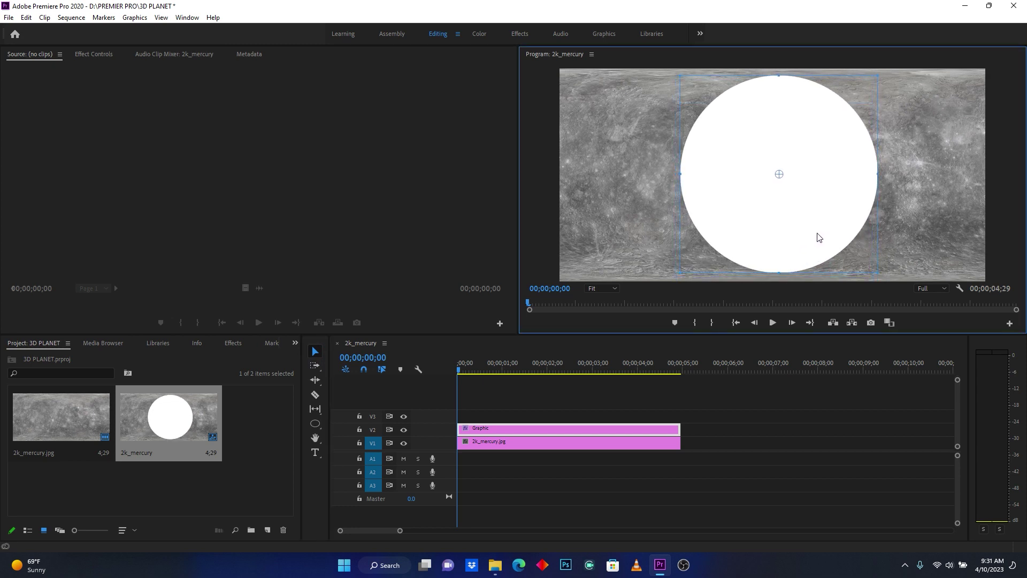
{"action": "left_click", "coordinate": [813, 198]}
{"action": "left_click", "coordinate": [766, 431]}
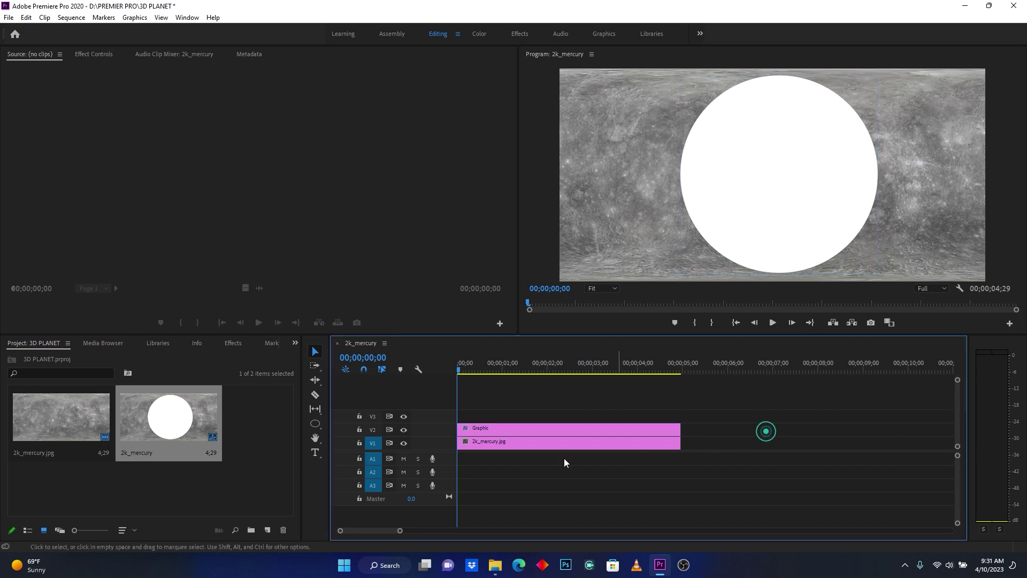
- Find the Offset distort effect and apply it to the 2k_mercury.jpg clip on V1
{"action": "left_click", "coordinate": [497, 442]}
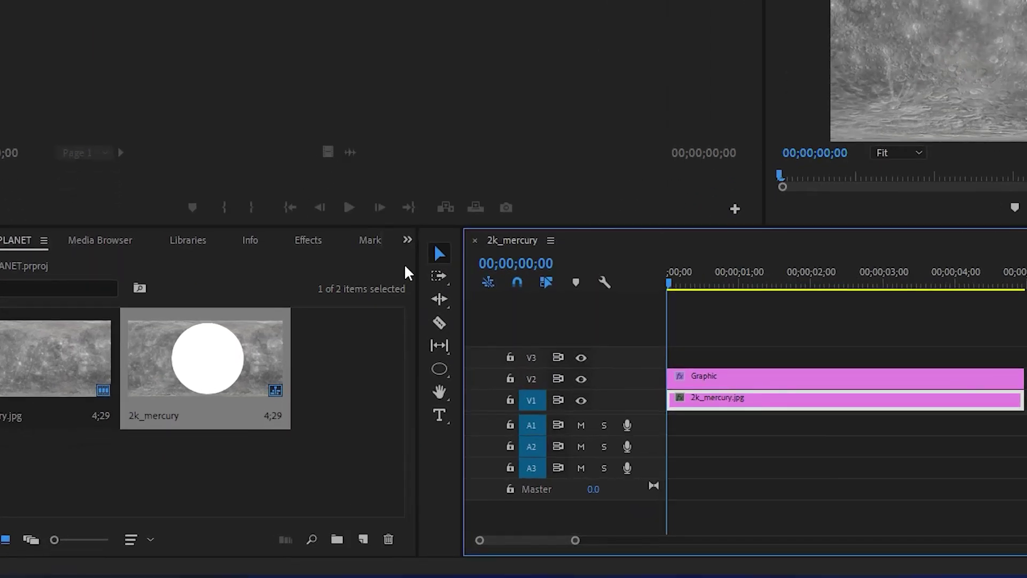
{"action": "left_click", "coordinate": [407, 240]}
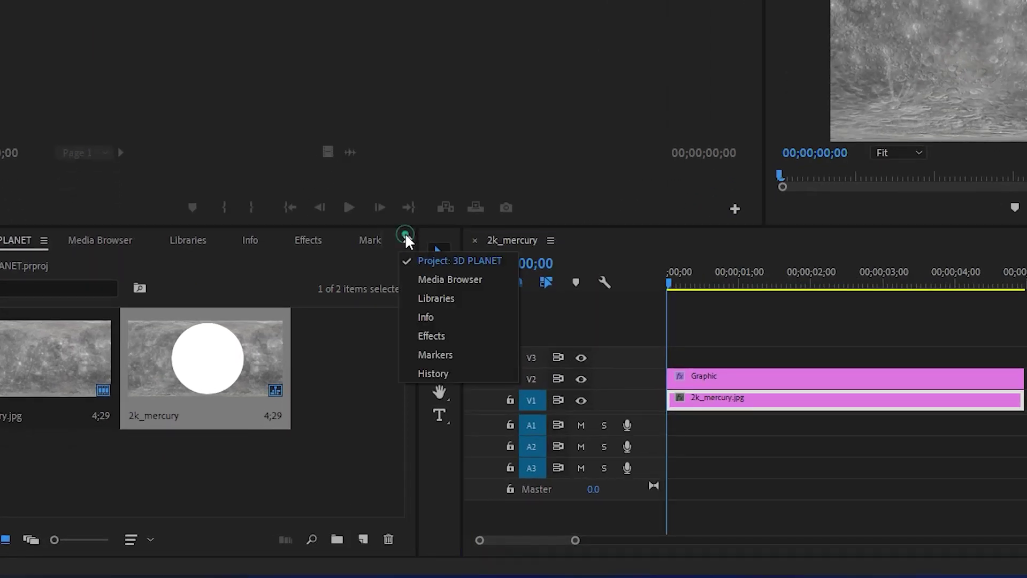
{"action": "left_click", "coordinate": [463, 335]}
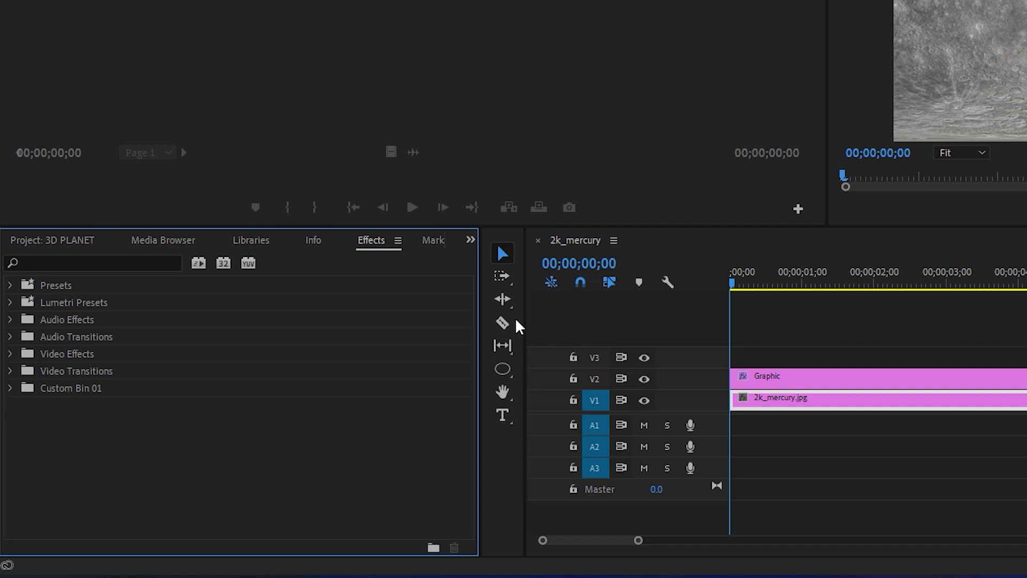
{"action": "left_click", "coordinate": [83, 263]}
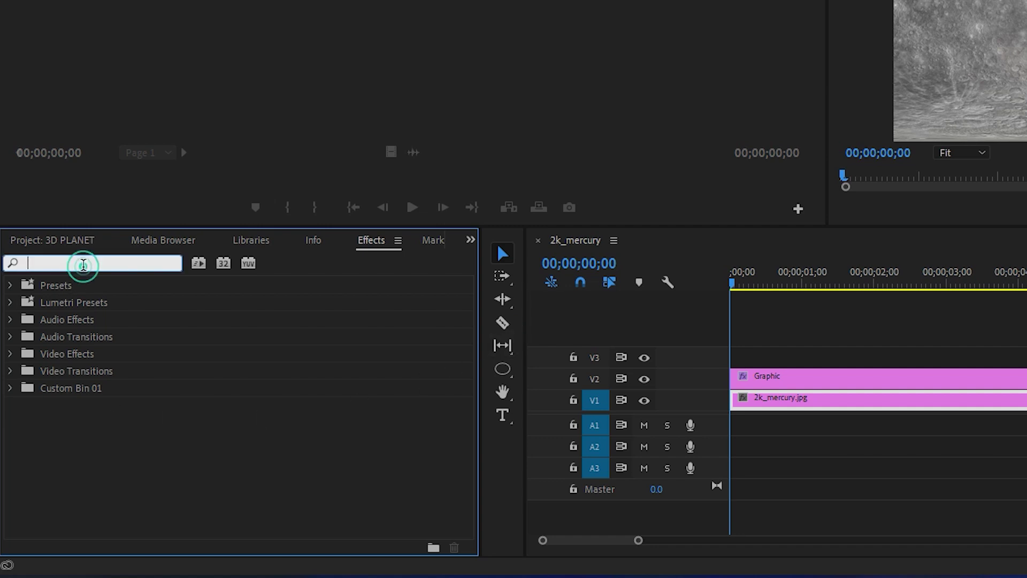
{"action": "type", "text": "OF"}
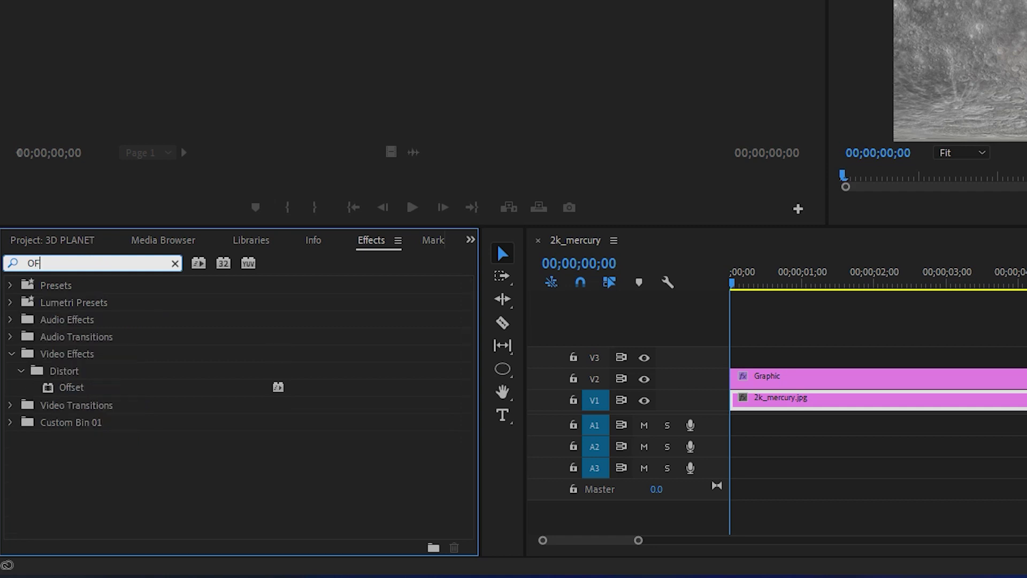
{"action": "type", "text": "FS"}
{"action": "left_click_drag", "start_coordinate": [69, 387], "coordinate": [866, 400]}
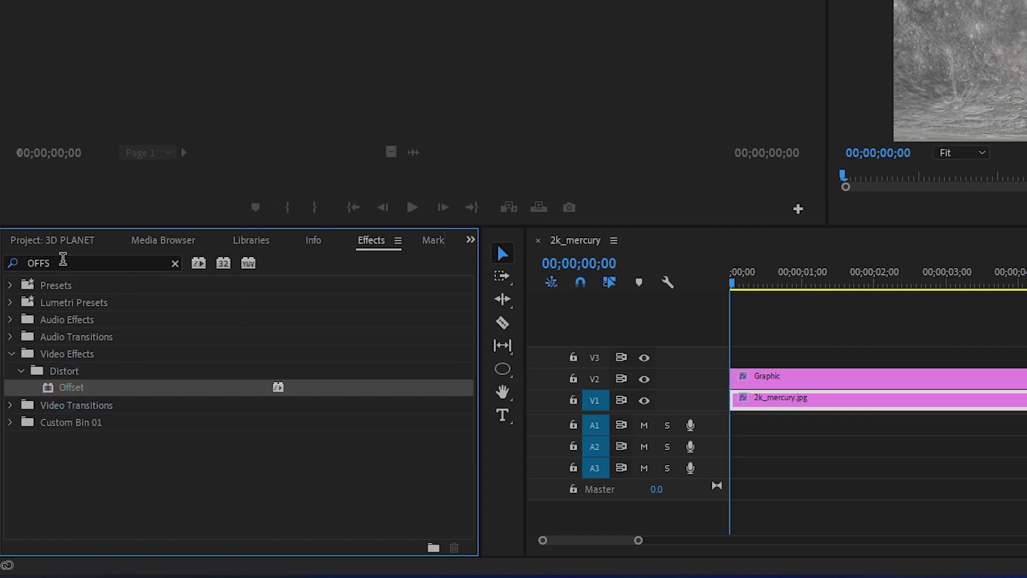
- Find the Spherize distort effect and apply it to the 2k_mercury.jpg clip
{"action": "left_click", "coordinate": [80, 265]}
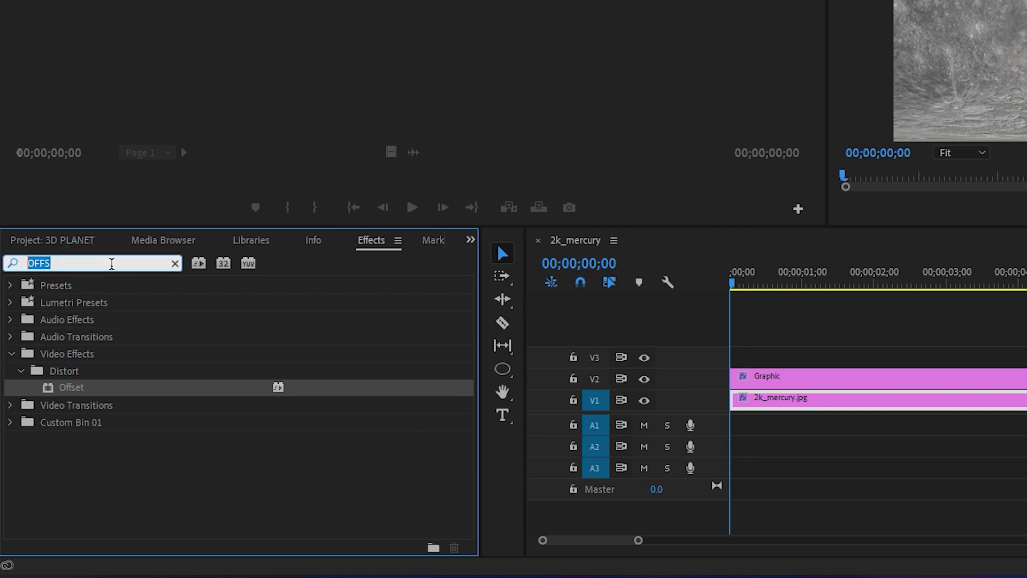
{"action": "key", "text": "BackSpace"}
{"action": "type", "text": "SPH"}
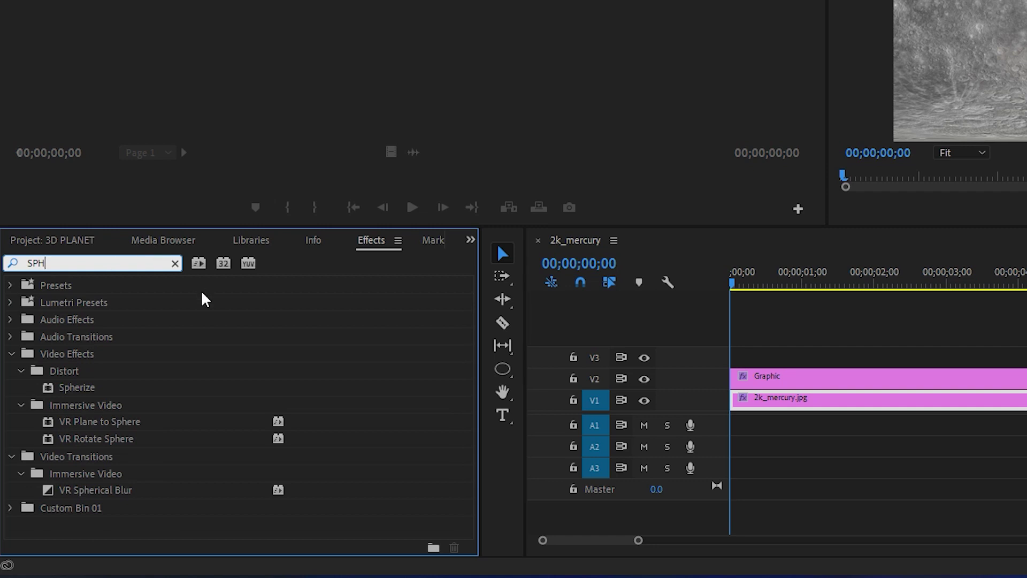
{"action": "left_click", "coordinate": [73, 387]}
{"action": "left_click_drag", "start_coordinate": [69, 393], "coordinate": [813, 406]}
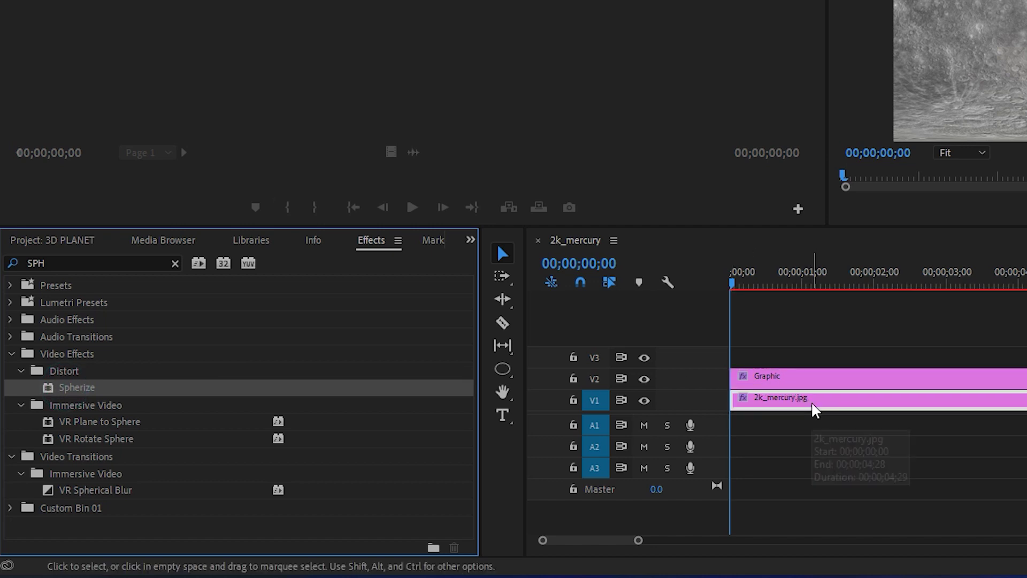
- Find the Lighting Effects video effect and apply it to the 2k_mercury.jpg clip
{"action": "left_click", "coordinate": [110, 258]}
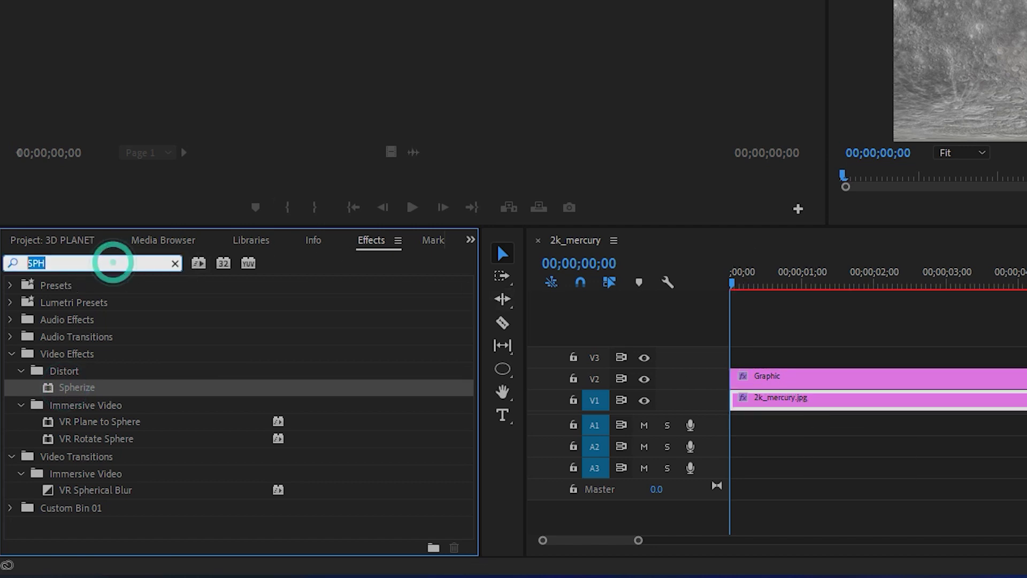
{"action": "key", "text": "BackSpace"}
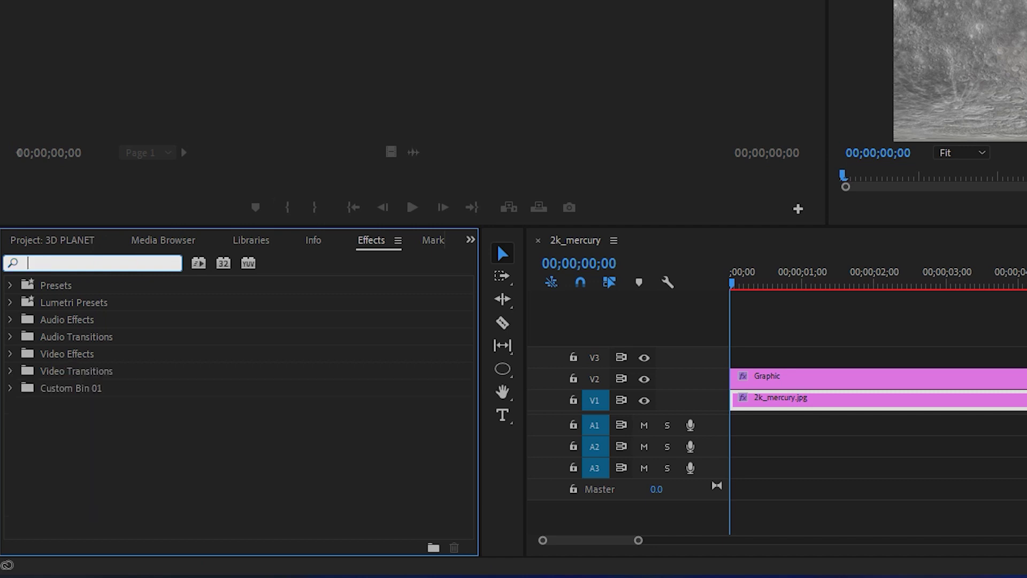
{"action": "type", "text": "LIGHT"}
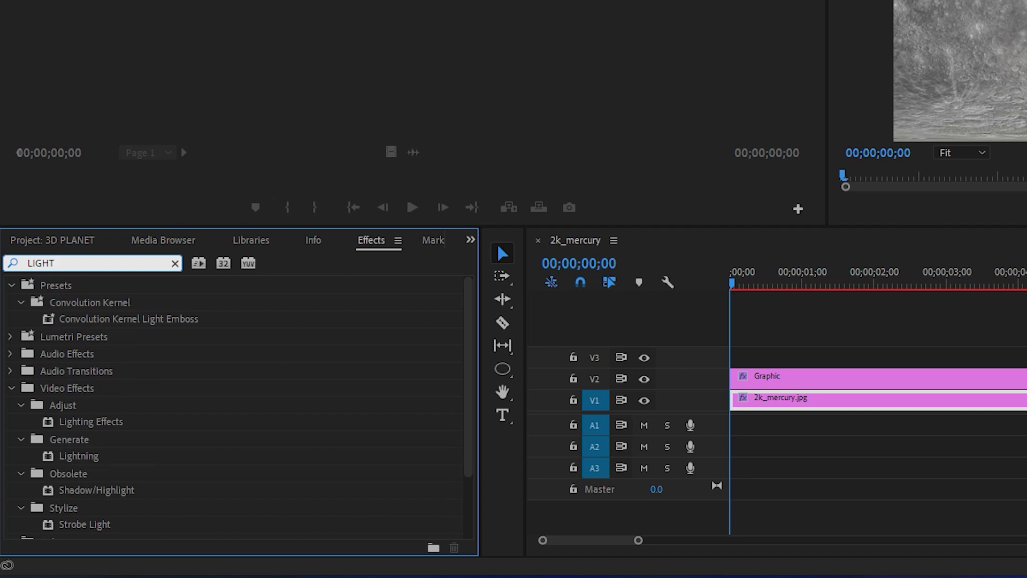
{"action": "type", "text": "I"}
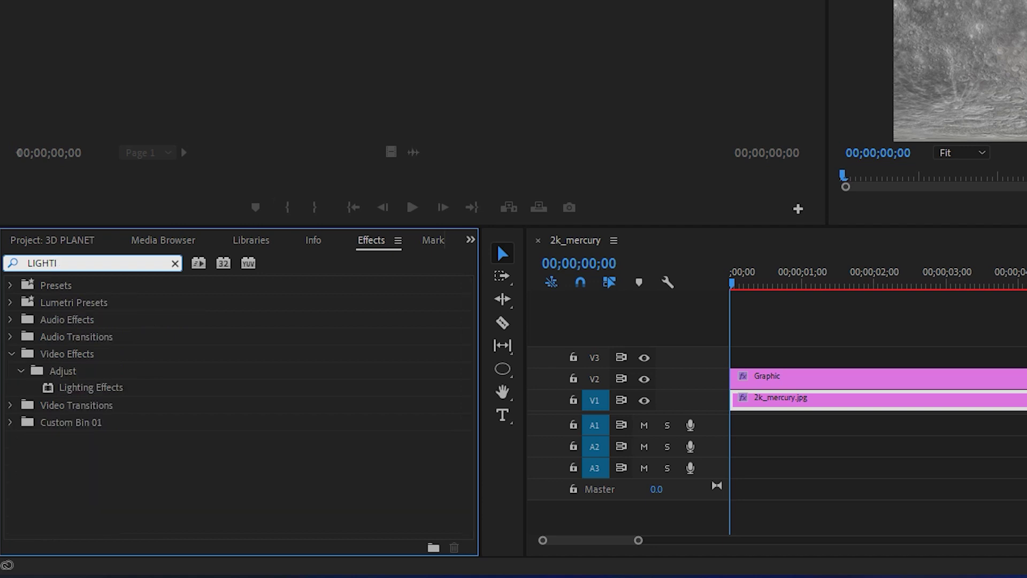
{"action": "left_click", "coordinate": [63, 388]}
{"action": "left_click_drag", "start_coordinate": [63, 390], "coordinate": [817, 404]}
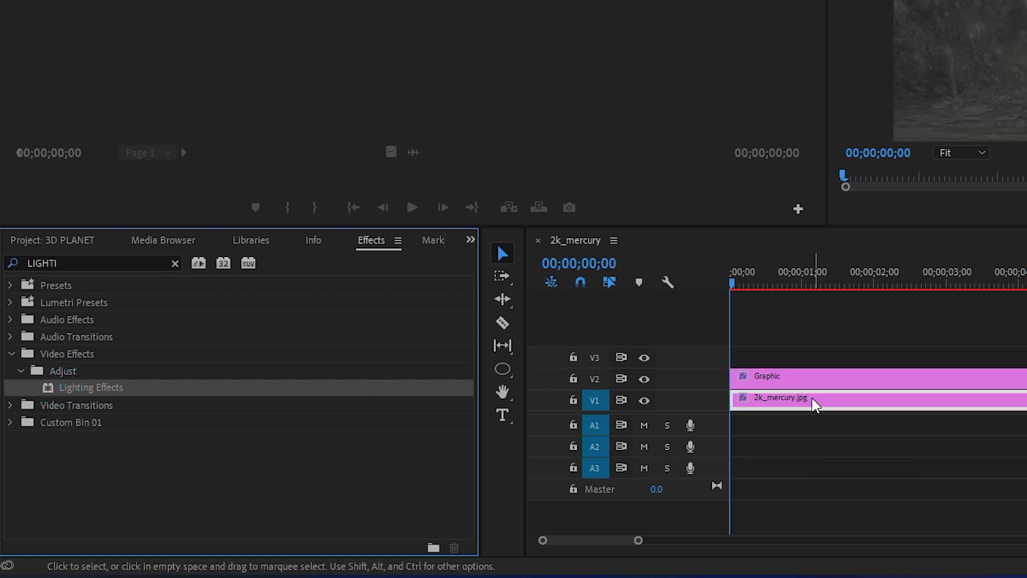
- Find the Track Matte Key effect and apply it to the 2k_mercury.jpg clip
{"action": "double_click", "coordinate": [76, 262]}
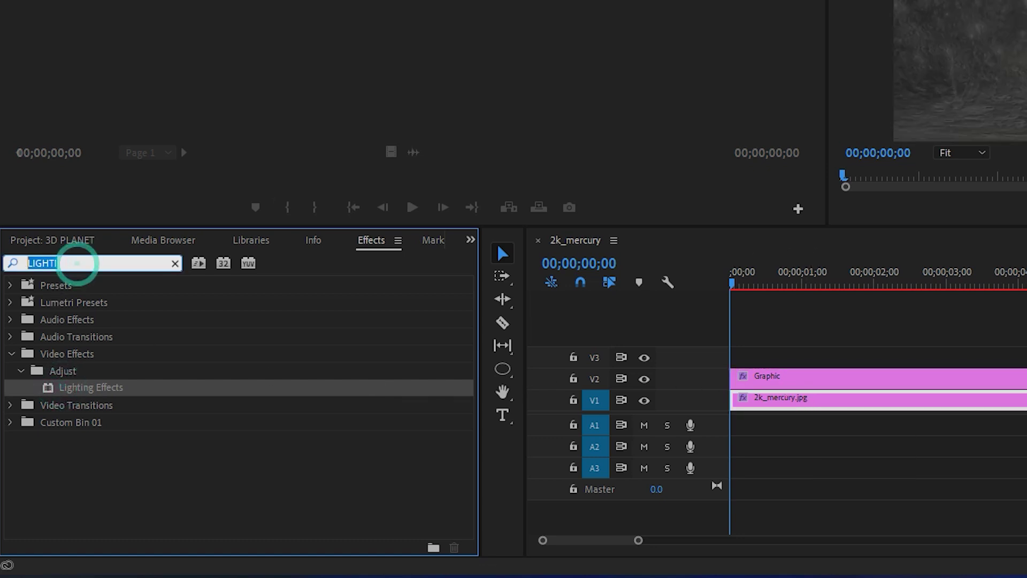
{"action": "type", "text": "TRACK"}
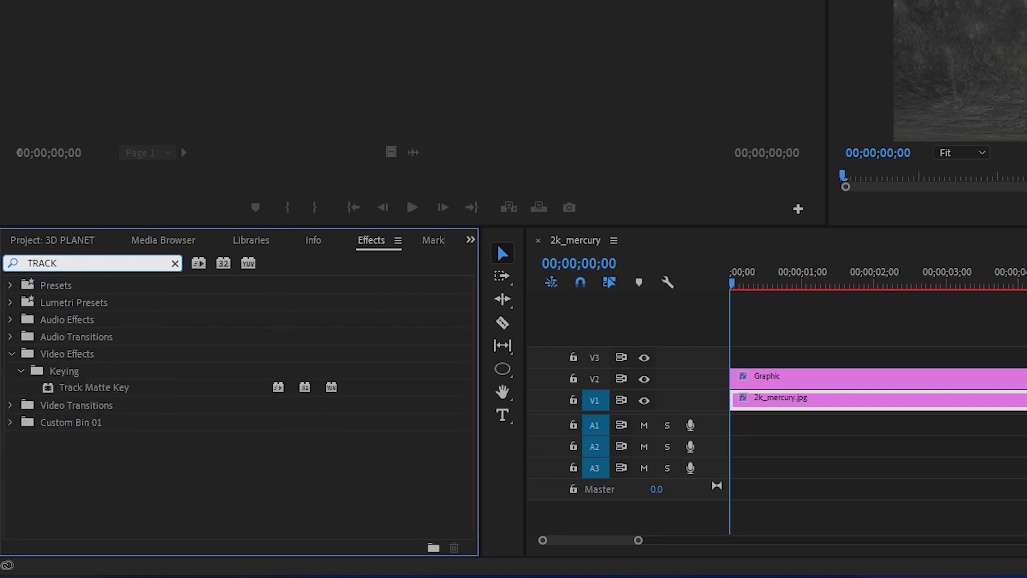
{"action": "left_click_drag", "start_coordinate": [89, 385], "coordinate": [814, 399]}
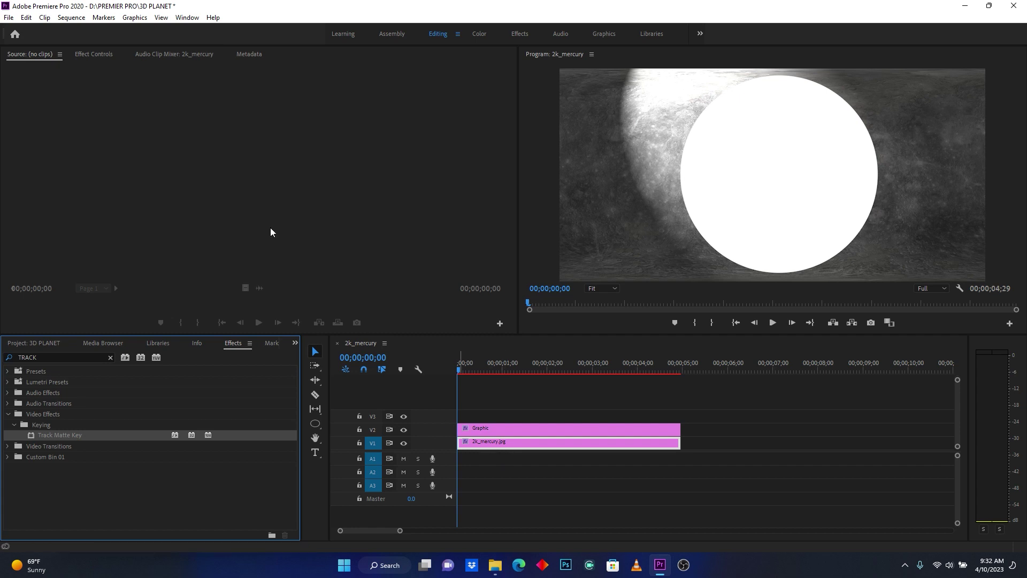
- Set the Track Matte Key's matte to Video 2 in the 2k_mercury.jpg clip's effect settings
{"action": "left_click", "coordinate": [96, 54]}
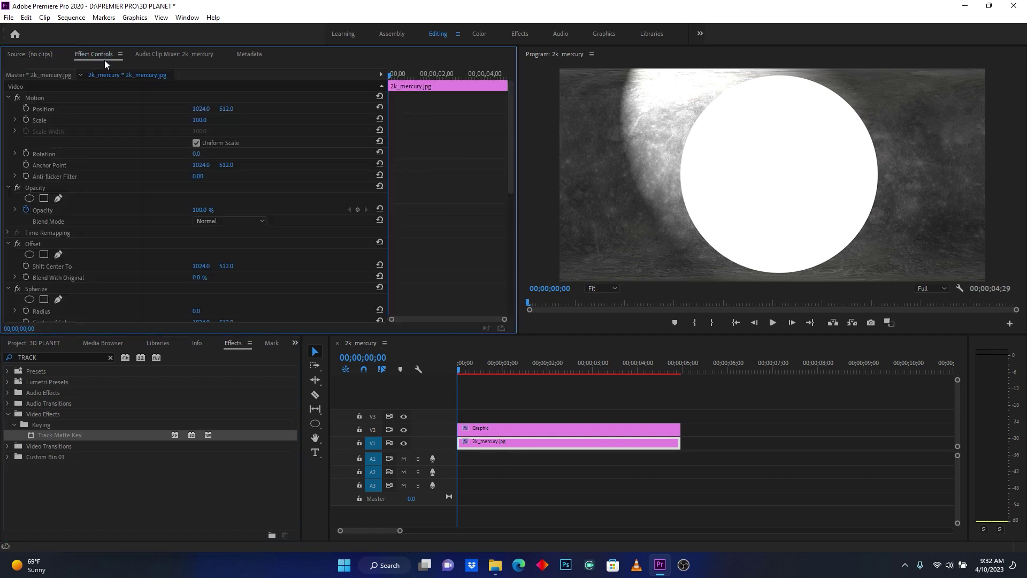
{"action": "left_click_drag", "start_coordinate": [509, 152], "coordinate": [514, 298]}
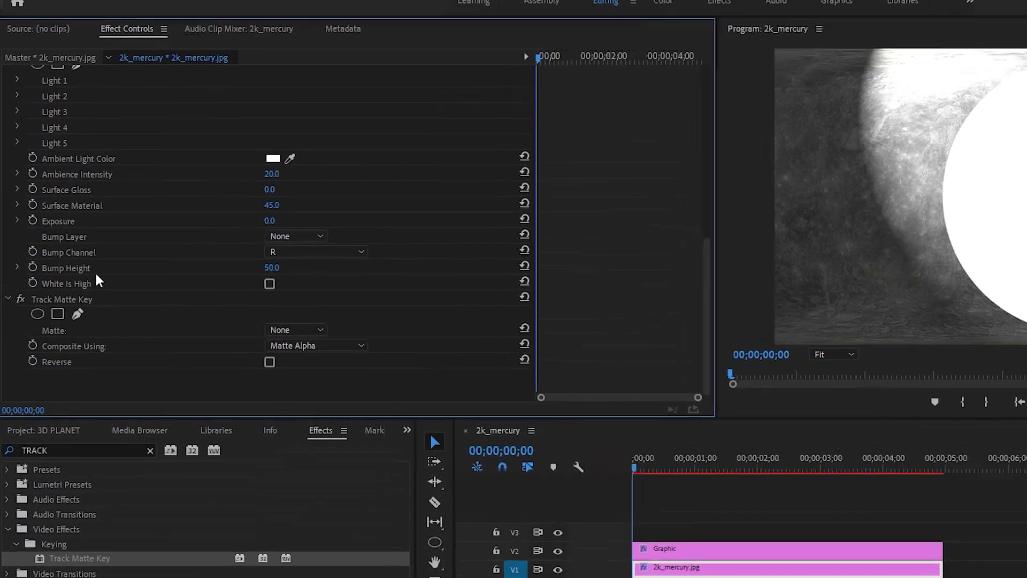
{"action": "left_click", "coordinate": [58, 248]}
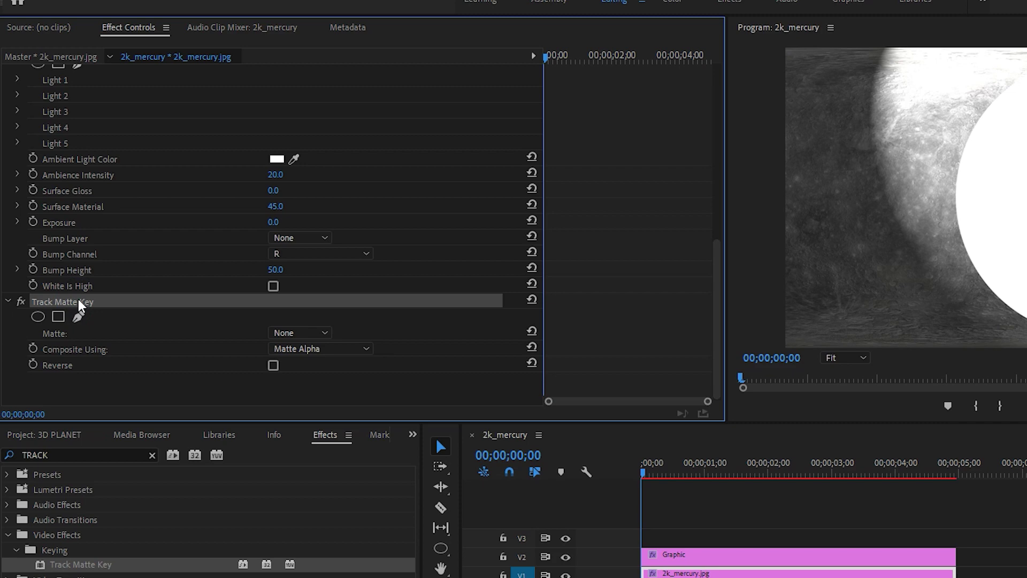
{"action": "left_click", "coordinate": [297, 332]}
{"action": "left_click", "coordinate": [298, 363]}
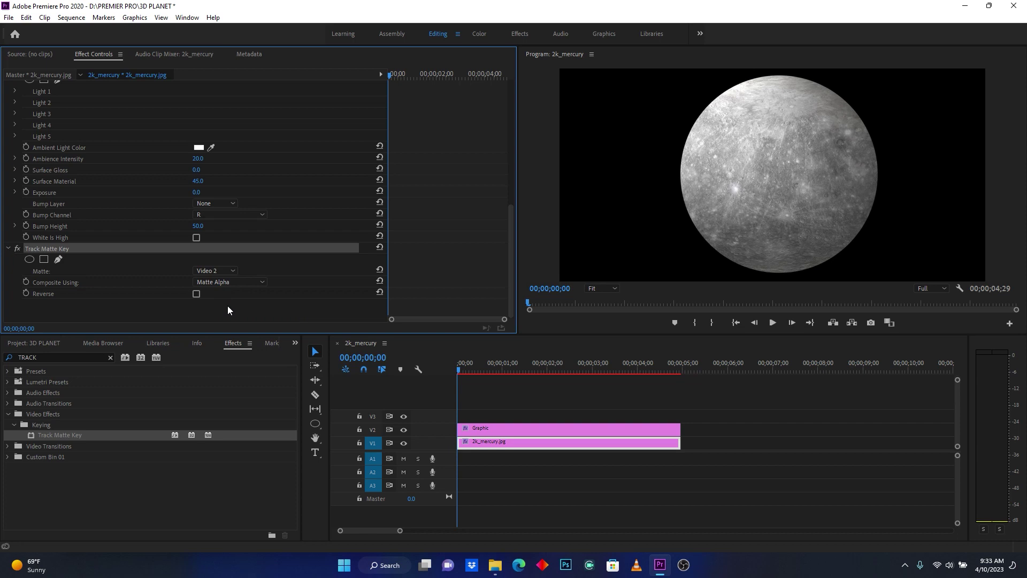
- Turn on keyframing for the Offset effect's Shift Center To at the start of the clip
{"action": "left_click", "coordinate": [505, 265]}
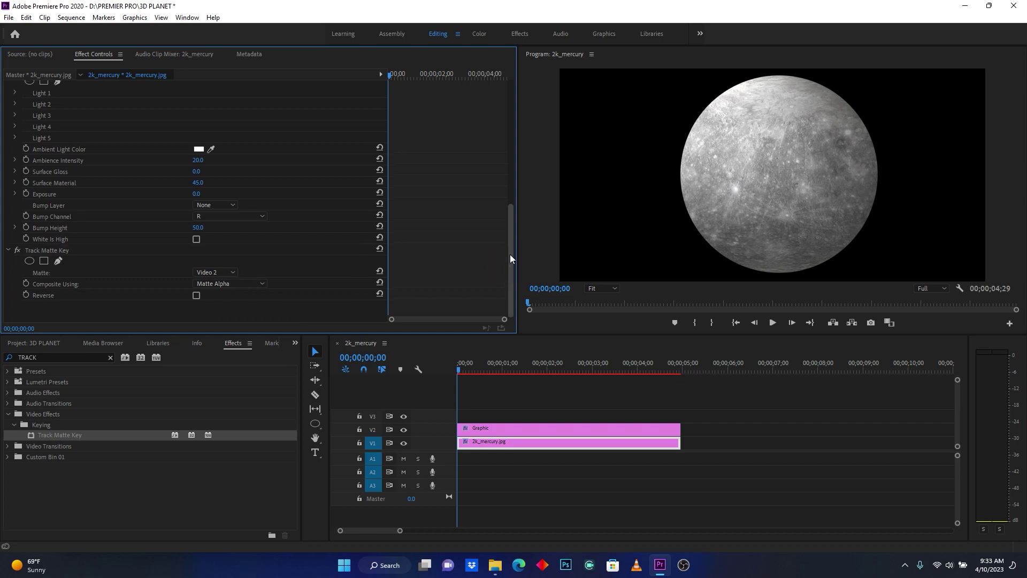
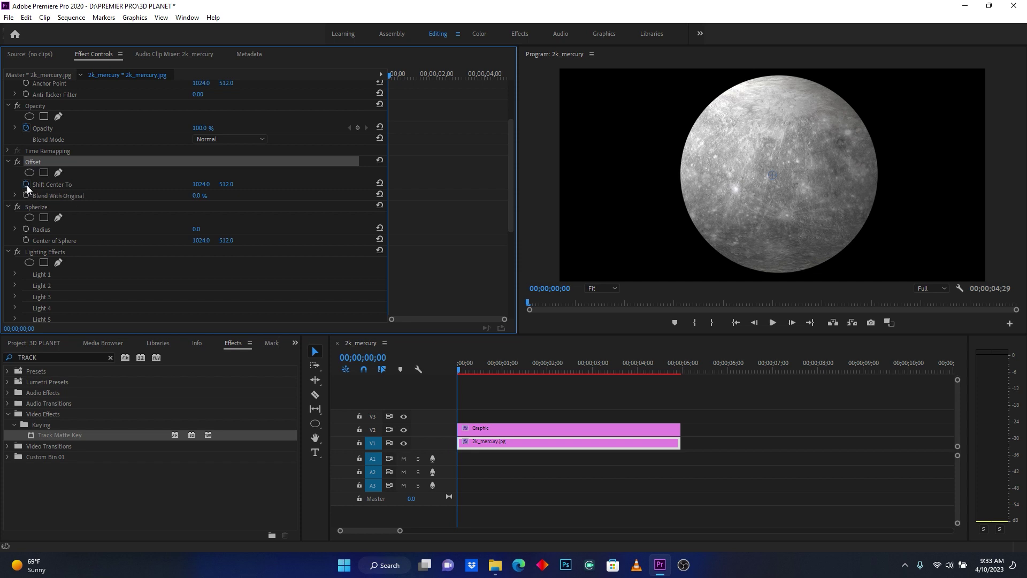
{"action": "left_click", "coordinate": [26, 184]}
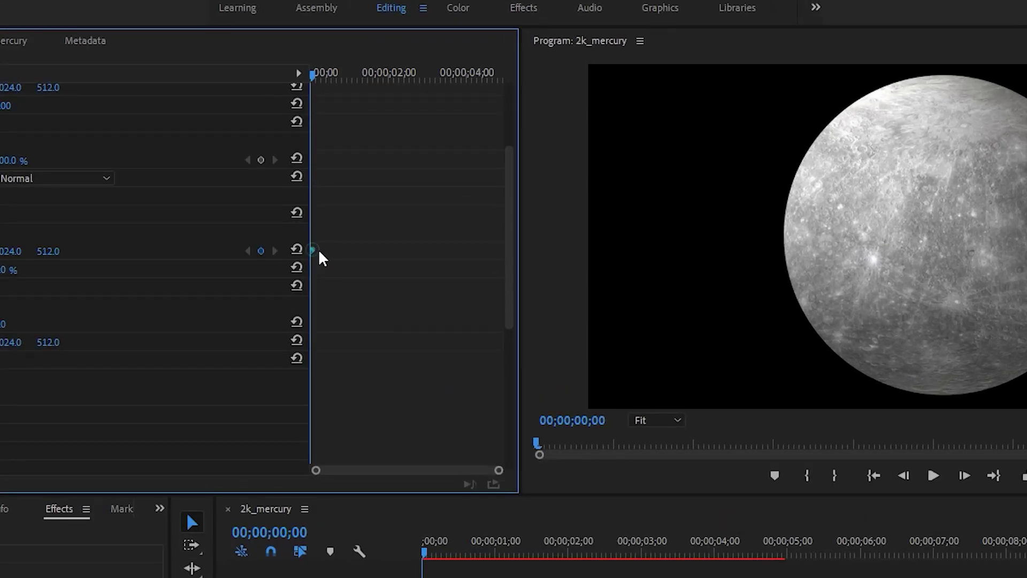
{"action": "left_click", "coordinate": [317, 251]}
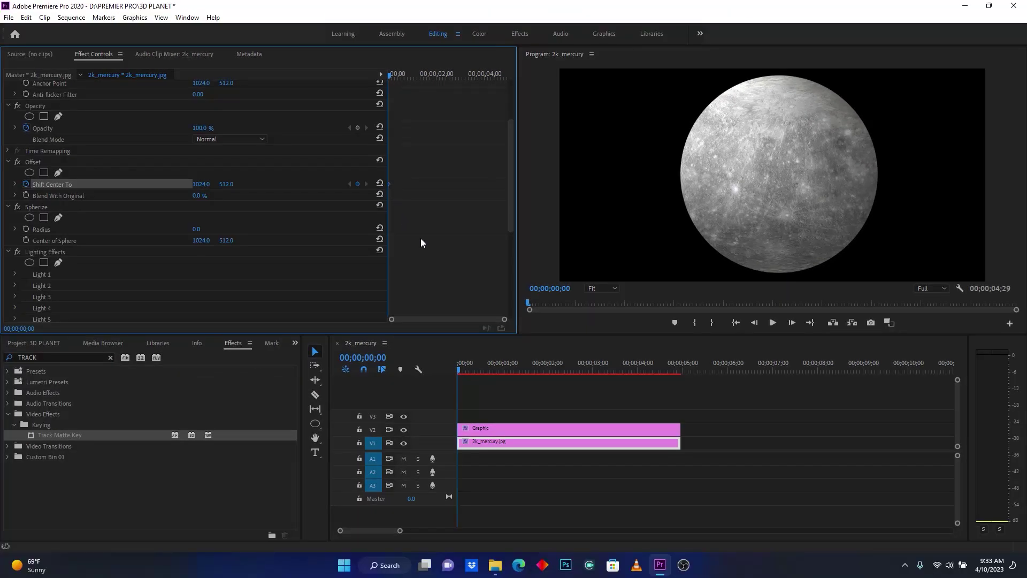
- Keyframe the horizontal Shift Center To value at 1980.0 at the end of the clip and scrub back to review the motion
{"action": "left_click_drag", "start_coordinate": [501, 473], "coordinate": [551, 477]}
{"action": "left_click_drag", "start_coordinate": [544, 367], "coordinate": [679, 370]}
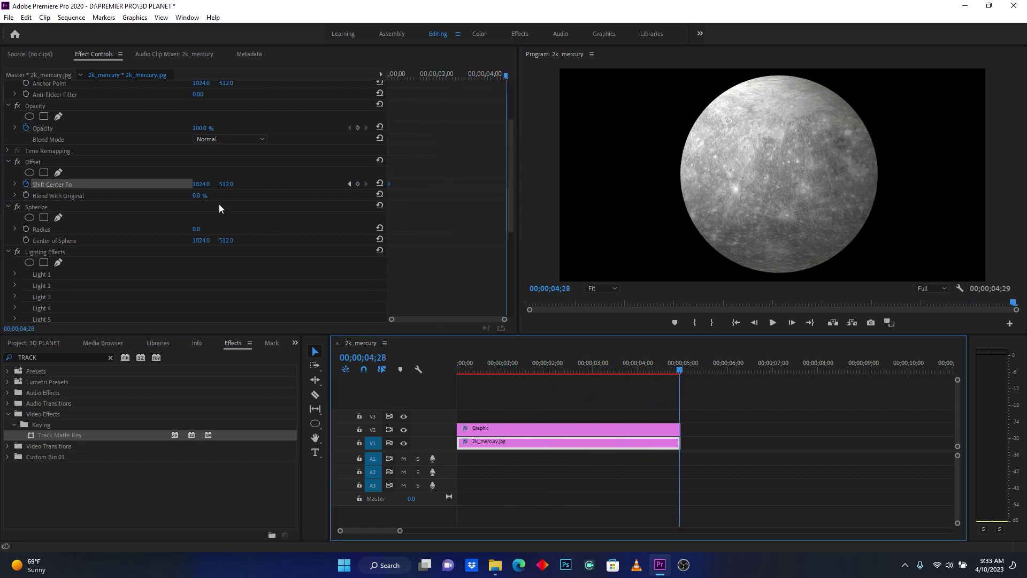
{"action": "left_click_drag", "start_coordinate": [198, 185], "coordinate": [711, 186]}
{"action": "left_click", "coordinate": [522, 364]}
{"action": "left_click_drag", "start_coordinate": [522, 364], "coordinate": [443, 360]}
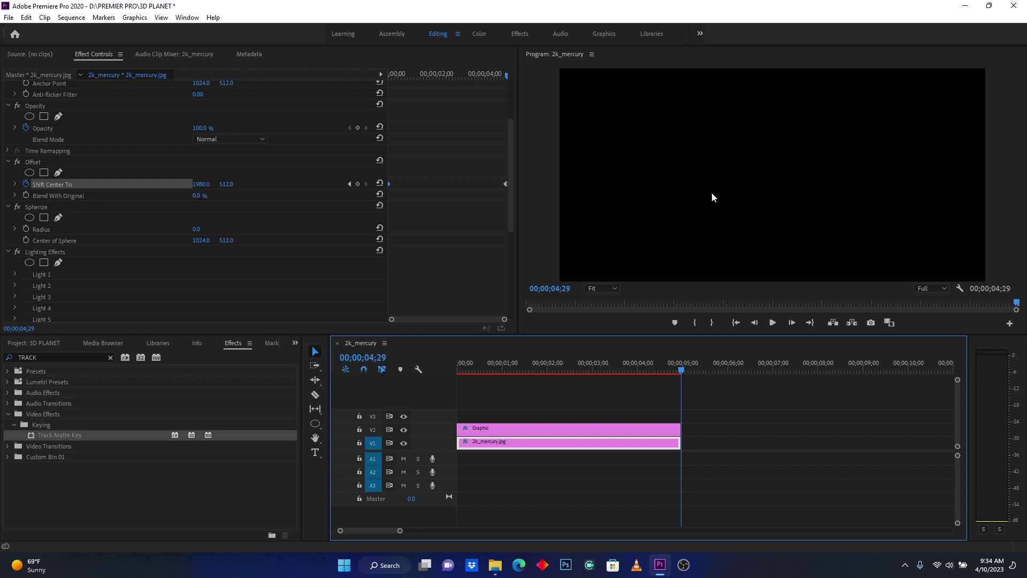
{"action": "left_click_drag", "start_coordinate": [512, 369], "coordinate": [489, 375]}
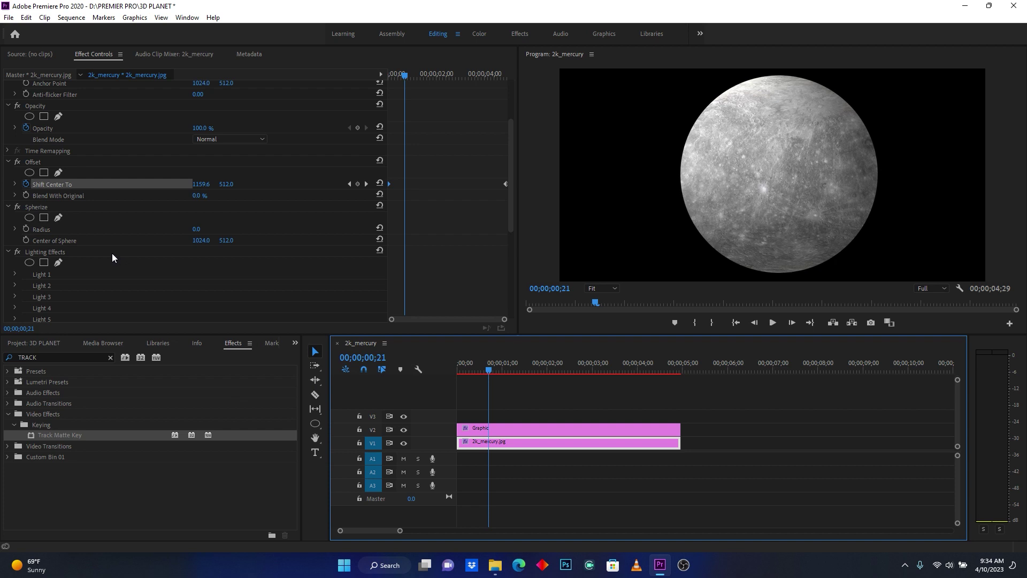
- Set the Spherize effect's radius to 487.0
{"action": "left_click", "coordinate": [44, 211]}
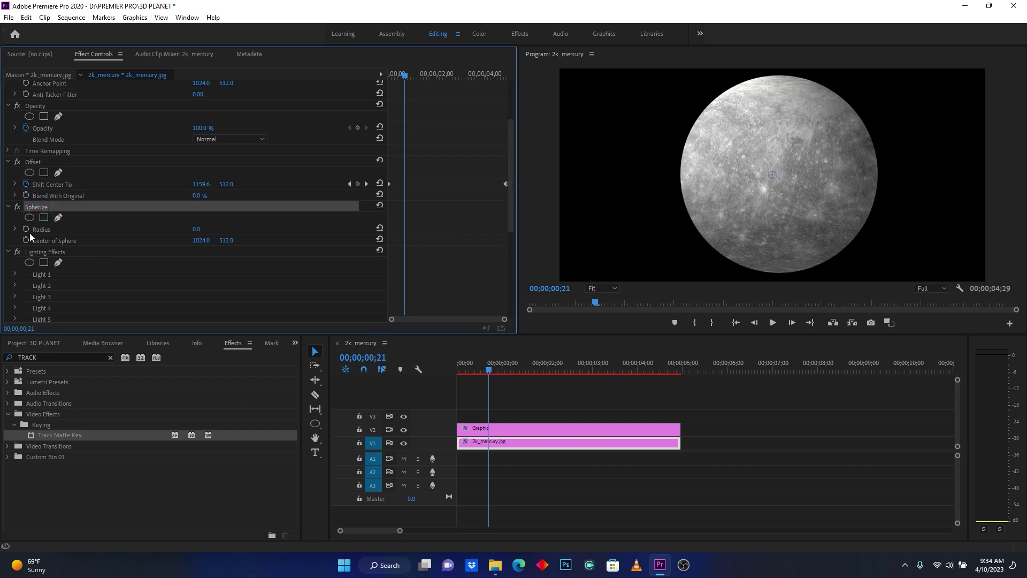
{"action": "left_click", "coordinate": [196, 229]}
{"action": "type", "text": "43"}
{"action": "key", "text": "Return"}
{"action": "mouse_move", "coordinate": [197, 229]}
{"action": "left_mouse_down"}
{"action": "mouse_move", "coordinate": [423, 229]}
{"action": "mouse_move", "coordinate": [207, 226]}
{"action": "left_mouse_up"}
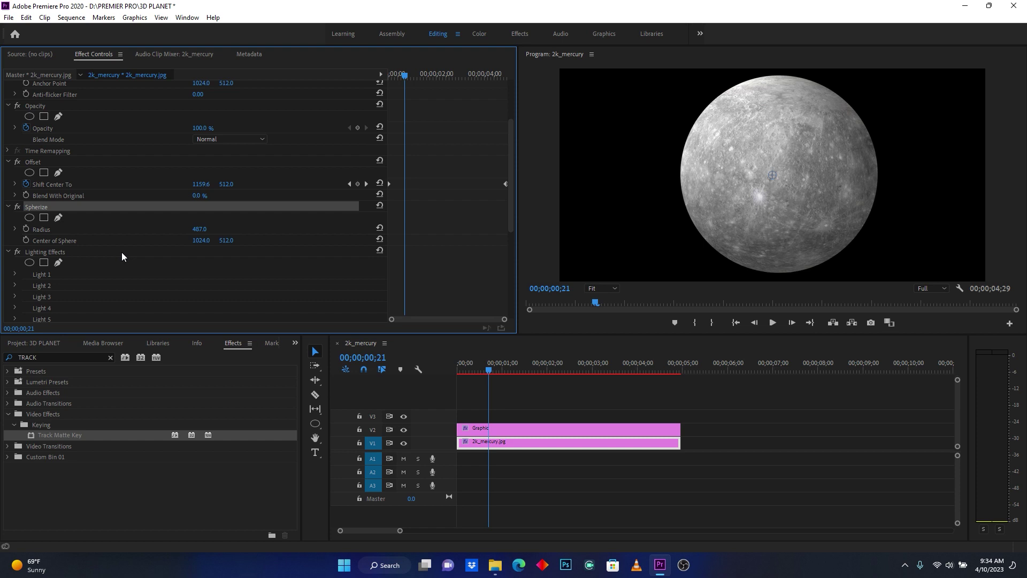
- Move the Lighting Effects light's center onto the planet's upper-left area
{"action": "left_click", "coordinate": [48, 251]}
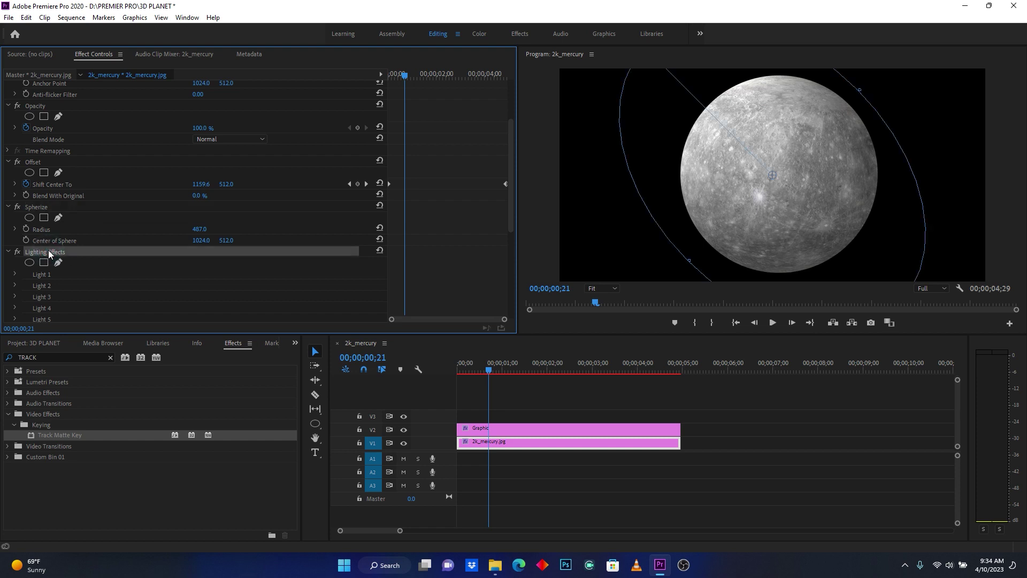
{"action": "scroll", "coordinate": [49, 252], "scroll_direction": "down", "scroll_amount": 3}
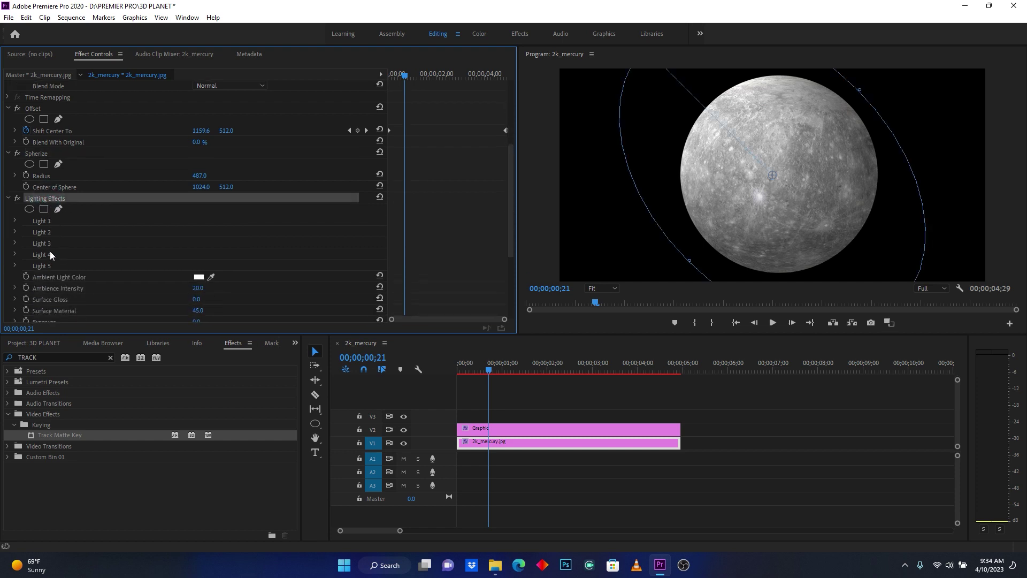
{"action": "scroll", "coordinate": [51, 251], "scroll_direction": "down", "scroll_amount": 1}
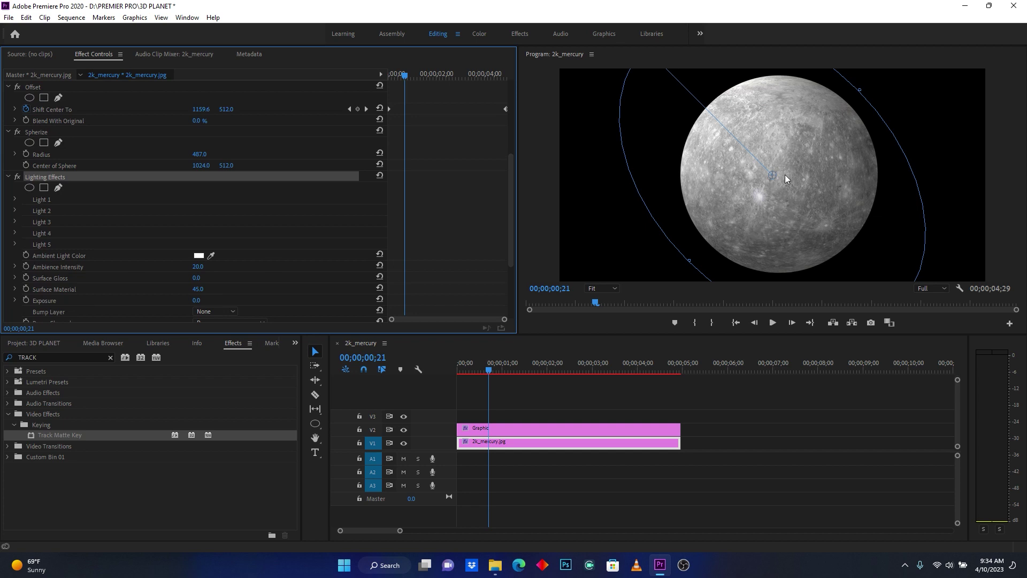
{"action": "left_click_drag", "start_coordinate": [775, 177], "coordinate": [728, 126]}
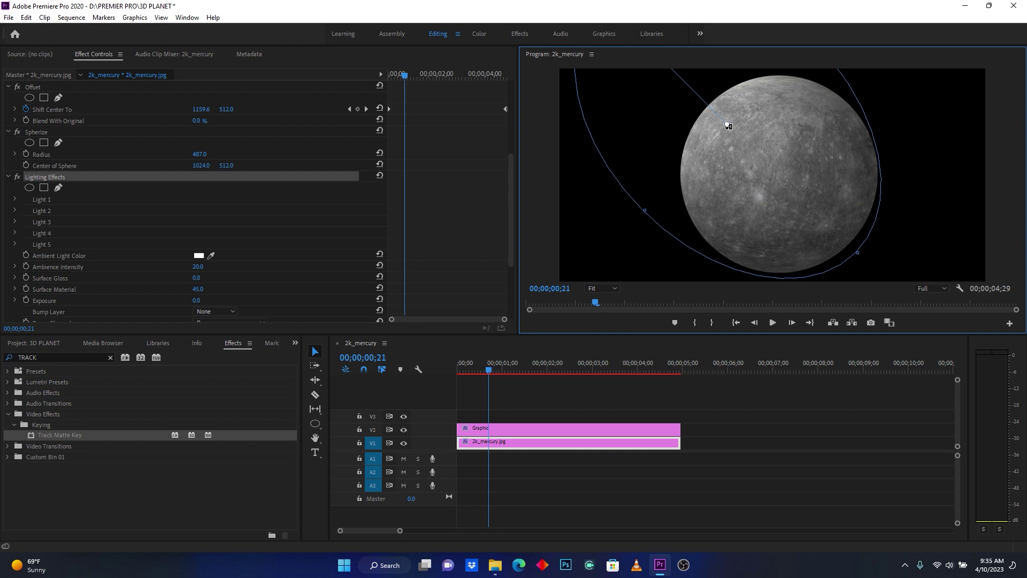
- Set the Lighting Effects ambience intensity to 60
{"action": "left_click", "coordinate": [206, 267]}
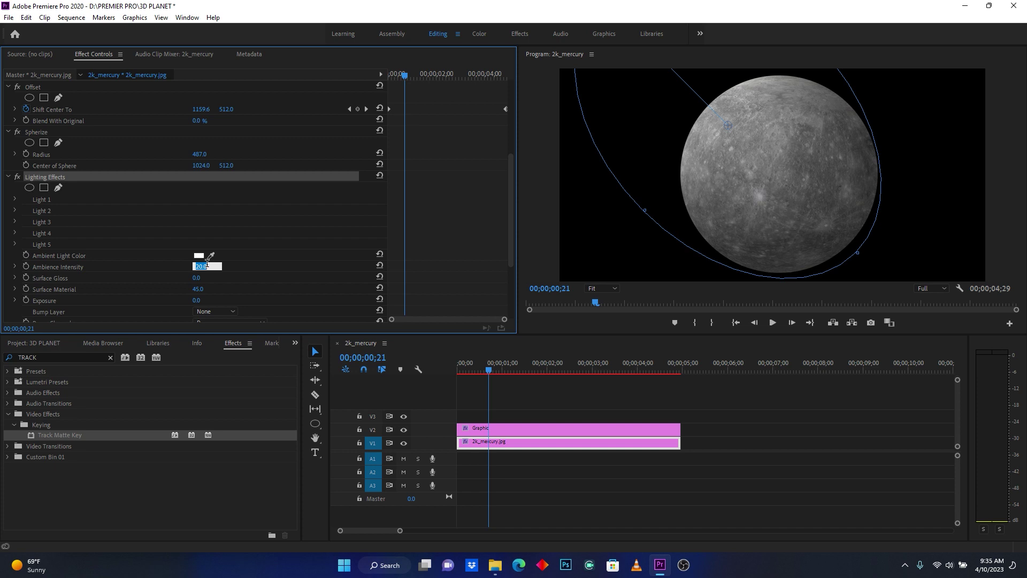
{"action": "type", "text": "60"}
{"action": "left_click", "coordinate": [283, 269]}
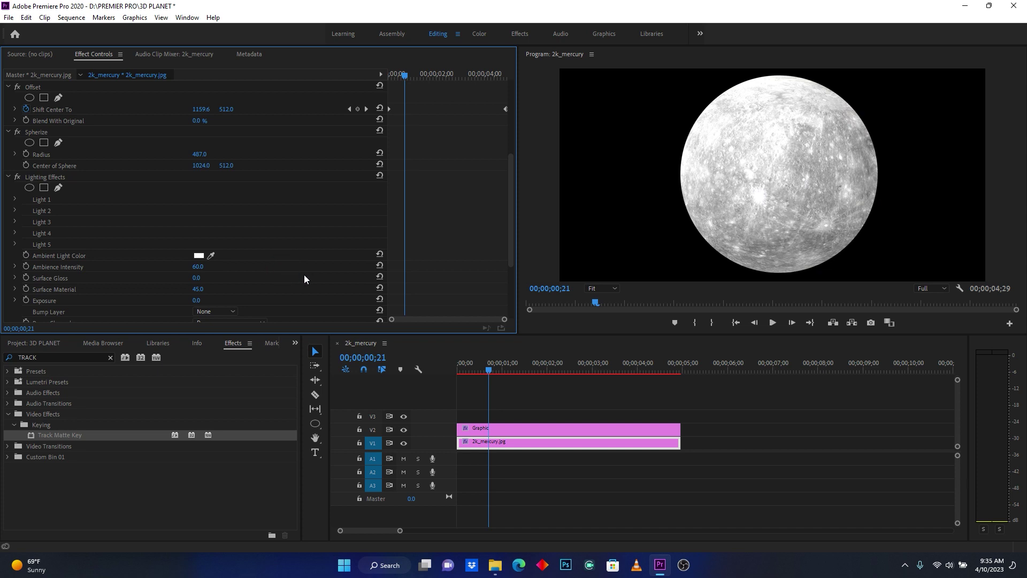
- Shrink the light's ellipse so the planet's lower-right side falls into shadow, and set the ambience intensity to 9.0
{"action": "left_click", "coordinate": [51, 179]}
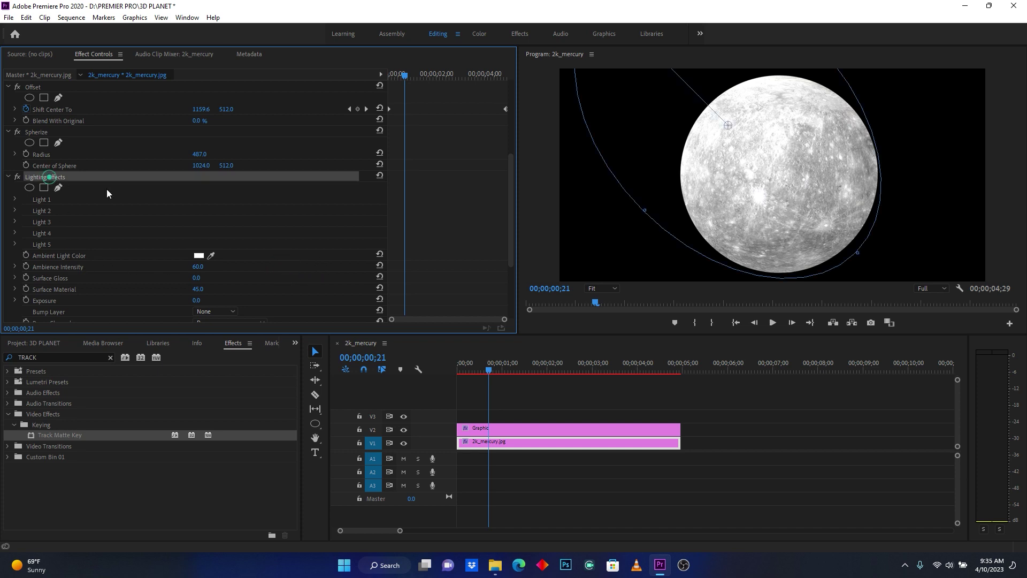
{"action": "left_click_drag", "start_coordinate": [859, 253], "coordinate": [824, 211]}
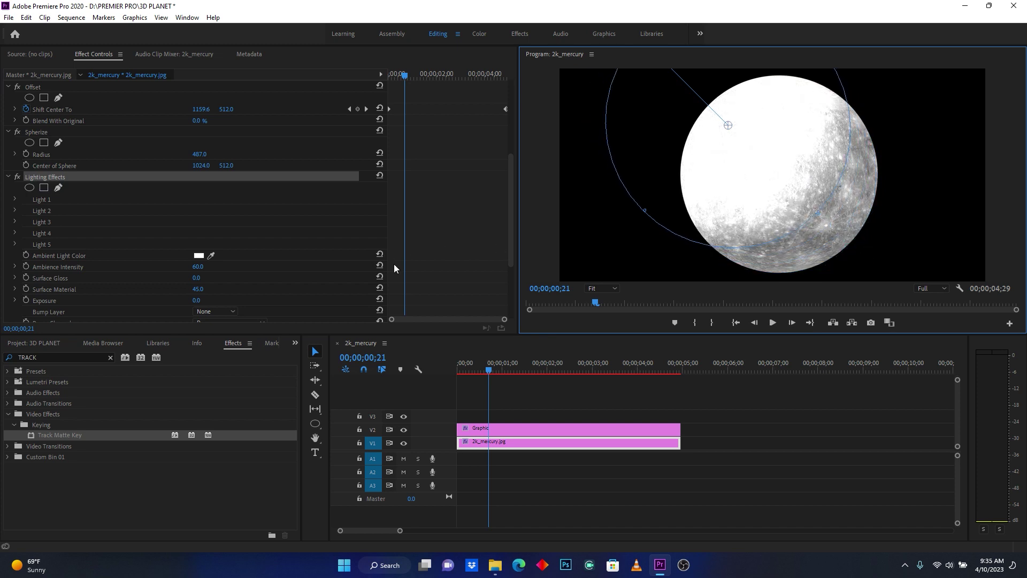
{"action": "left_click_drag", "start_coordinate": [198, 266], "coordinate": [174, 266]}
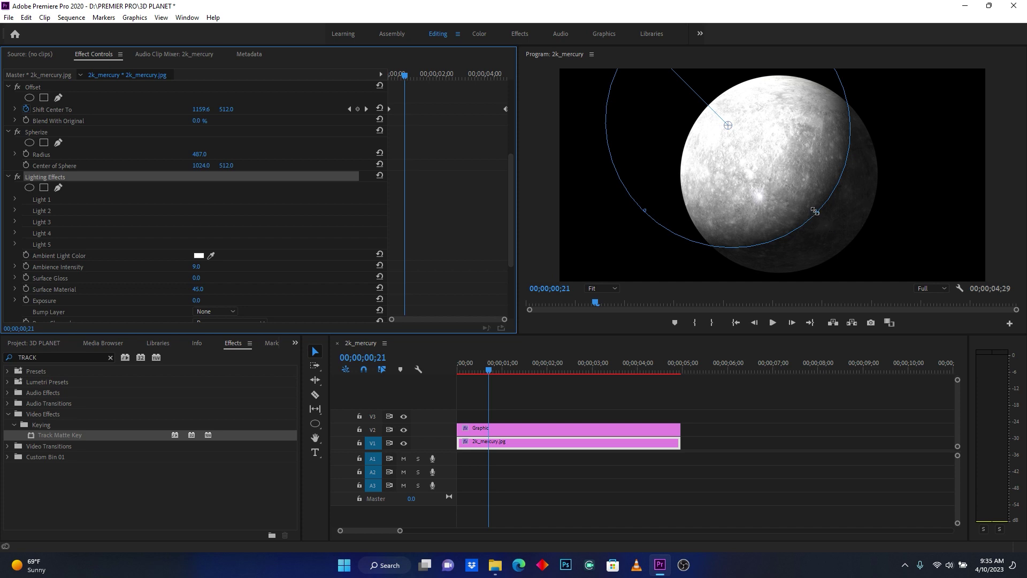
{"action": "left_click_drag", "start_coordinate": [816, 213], "coordinate": [823, 217]}
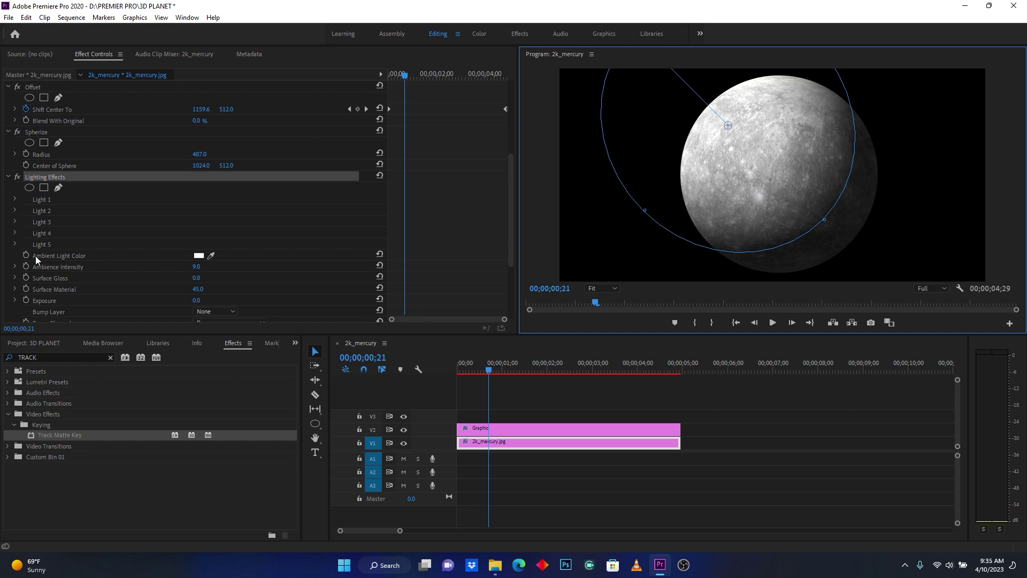
- Sample the ambient light color from the planet's lower-right surface and slightly enlarge the light's ellipse
{"action": "left_click", "coordinate": [211, 256]}
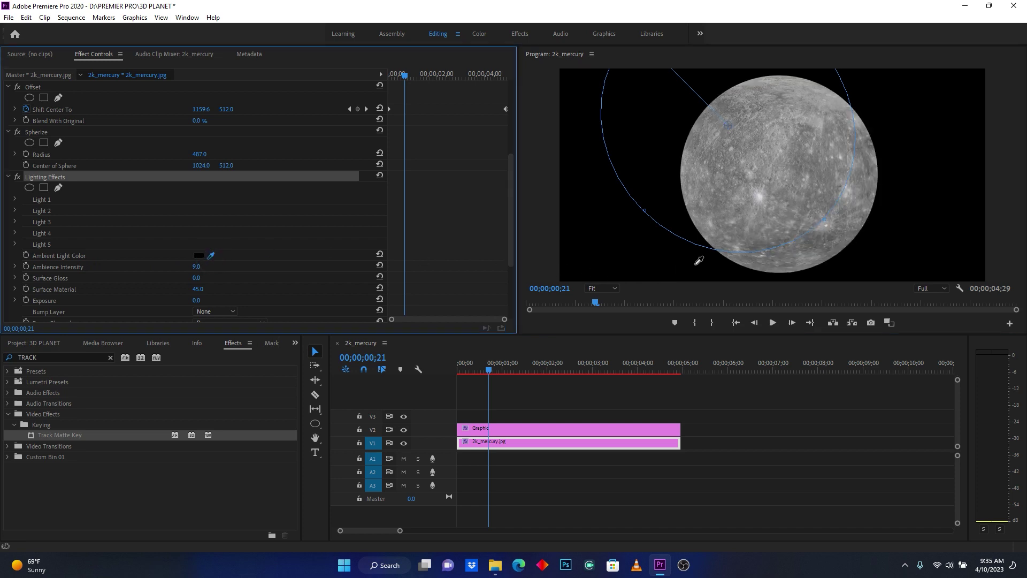
{"action": "left_click", "coordinate": [827, 237]}
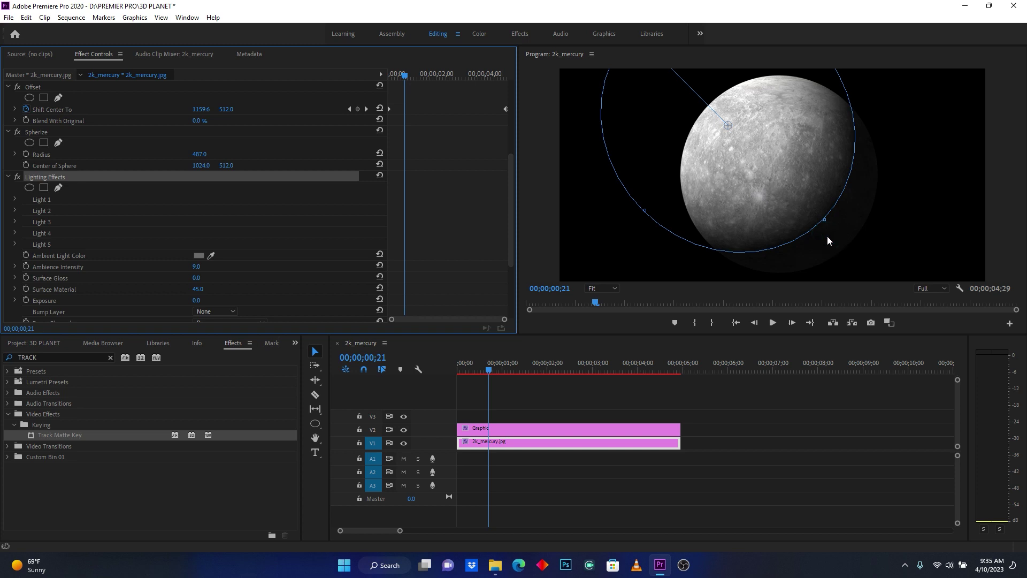
{"action": "left_click", "coordinate": [826, 222]}
{"action": "left_click_drag", "start_coordinate": [826, 220], "coordinate": [830, 221]}
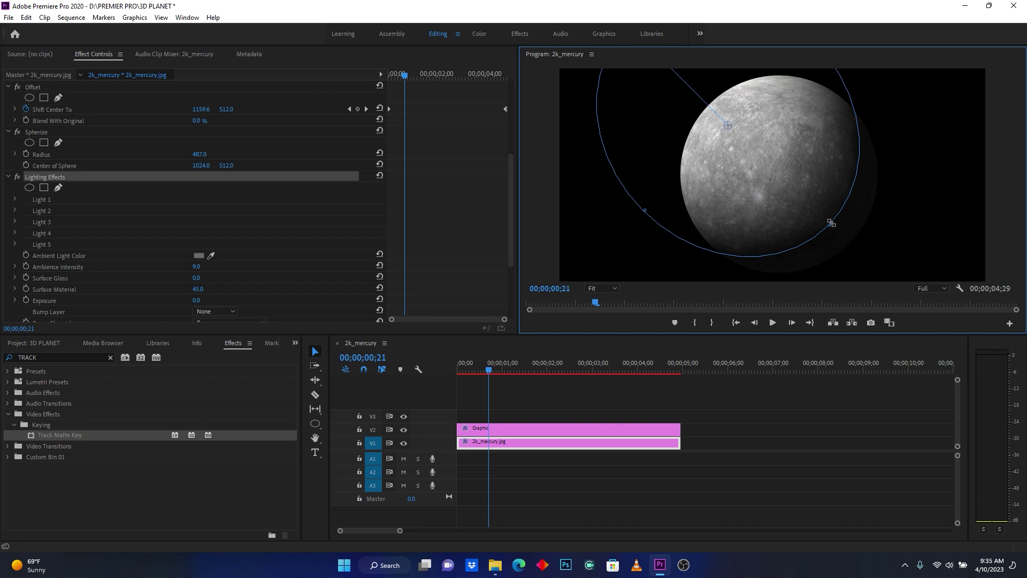
- Set the Lighting Effects bump layer to Video 1 and widen the light's ellipse slightly
{"action": "scroll", "coordinate": [126, 290], "scroll_direction": "down", "scroll_amount": 2}
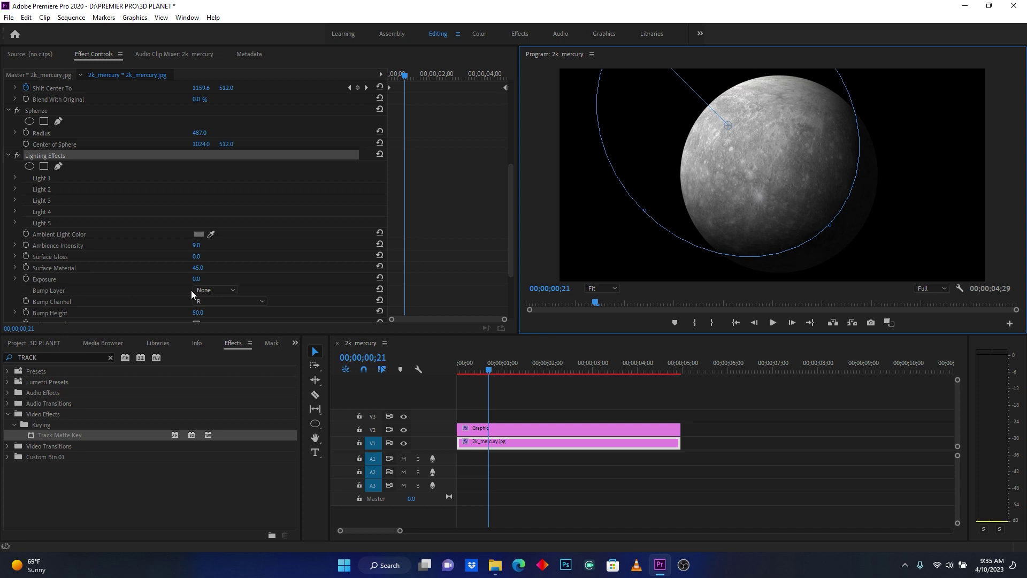
{"action": "left_click", "coordinate": [214, 289]}
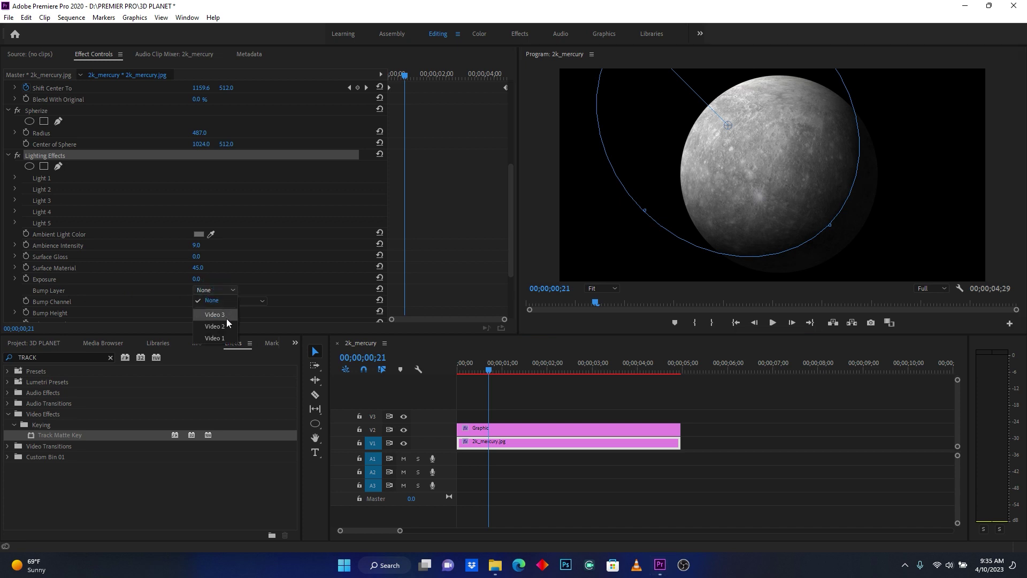
{"action": "left_click", "coordinate": [220, 337]}
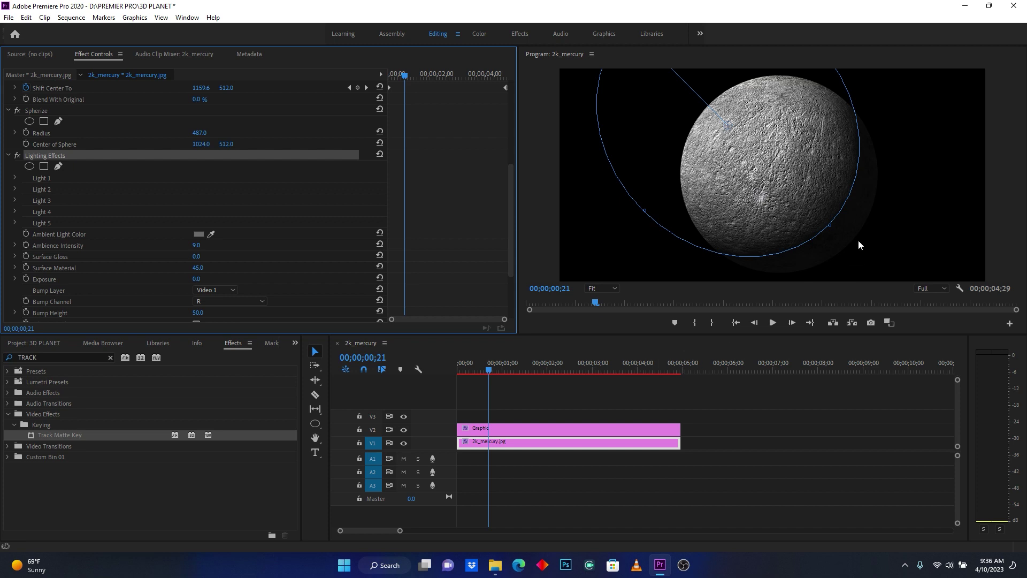
{"action": "left_click", "coordinate": [836, 228]}
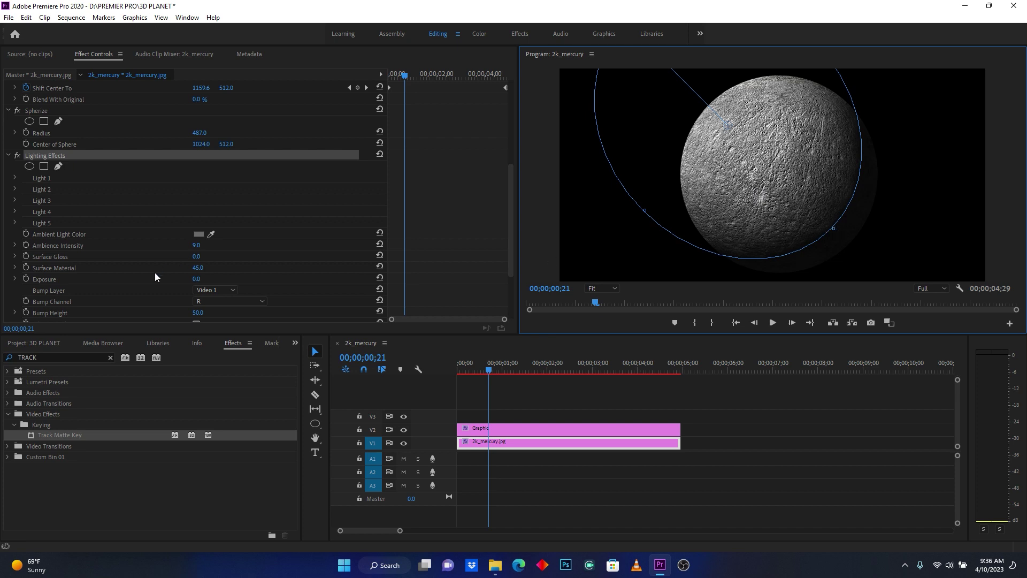
- Reduce the Lighting Effects bump height to 22.0
{"action": "scroll", "coordinate": [155, 275], "scroll_direction": "down", "scroll_amount": 2}
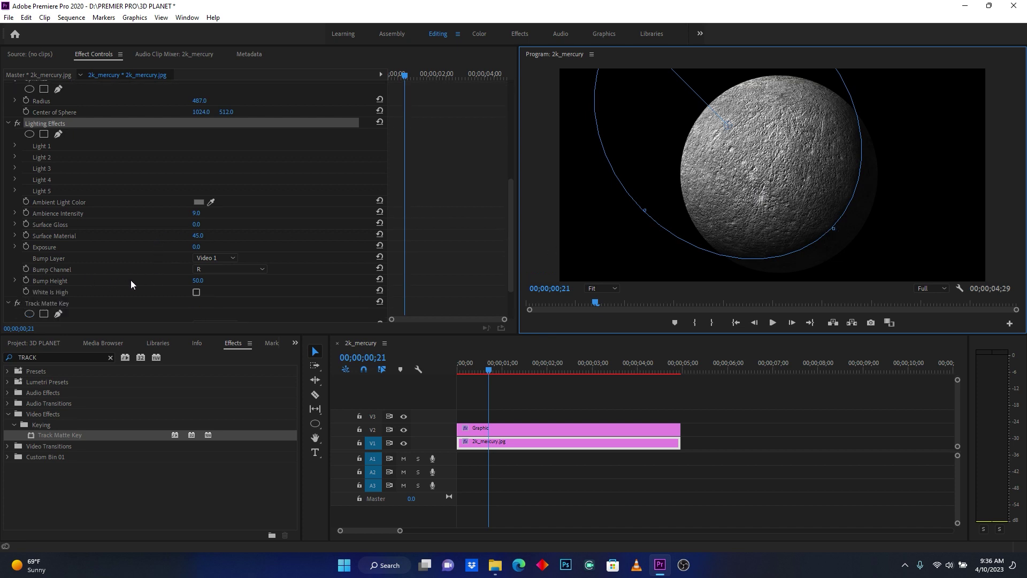
{"action": "left_click_drag", "start_coordinate": [195, 284], "coordinate": [176, 280]}
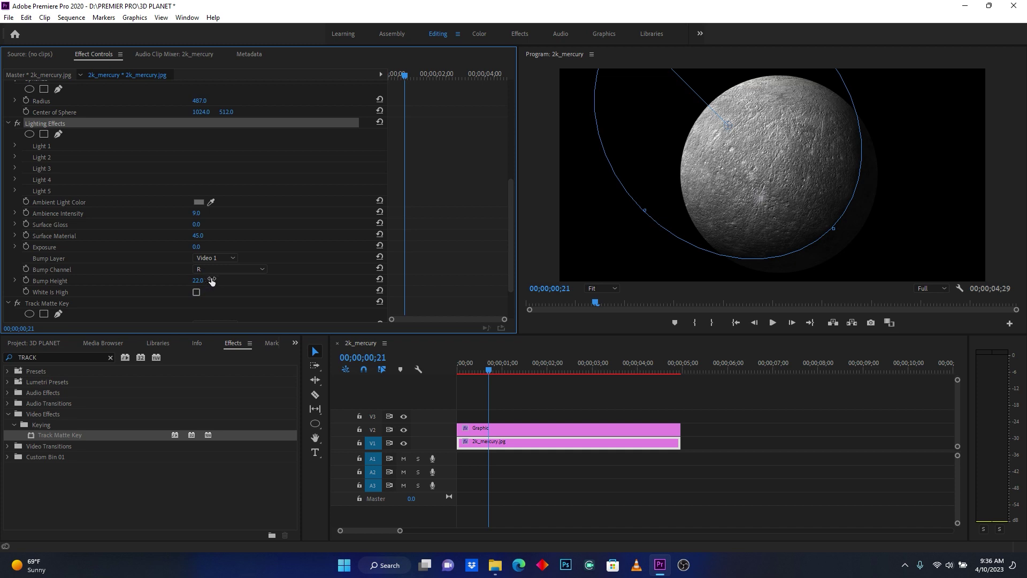
{"action": "left_click", "coordinate": [540, 463]}
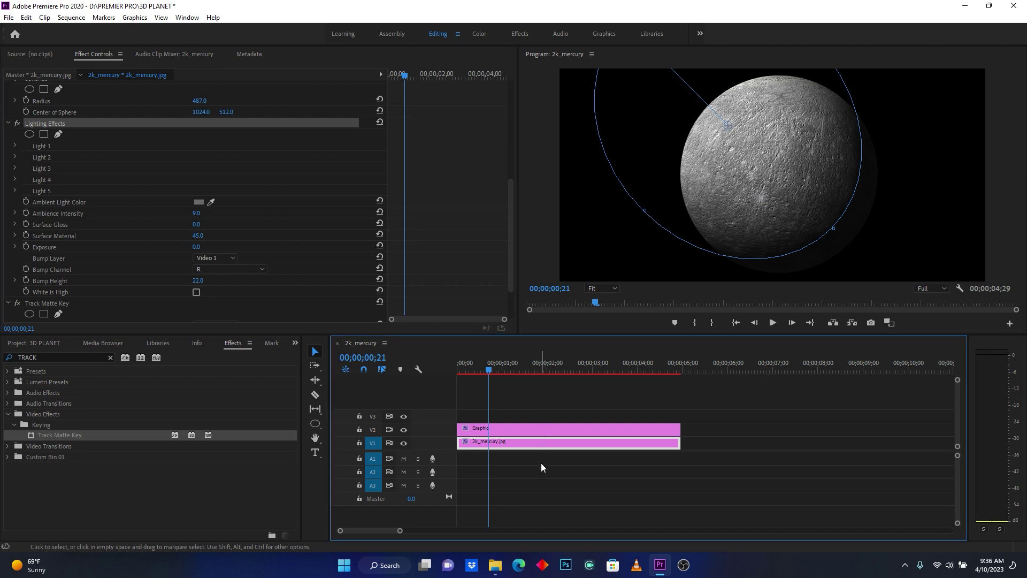
- Apply Lumetri basic correction to the 2k_mercury.jpg clip with exposure -1.1, contrast 81.5 and blacks 1.1
{"action": "left_click", "coordinate": [511, 444]}
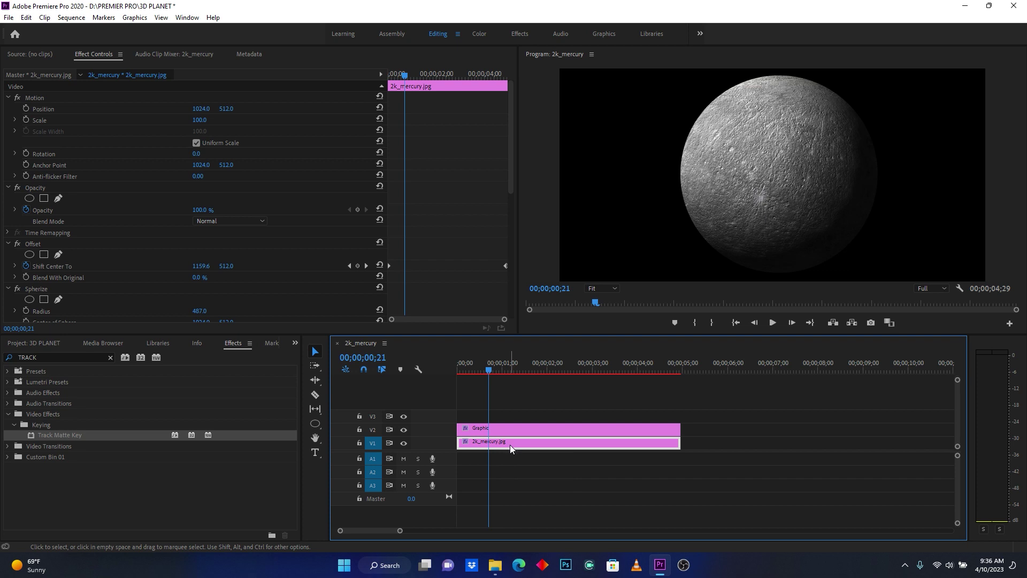
{"action": "left_click", "coordinate": [479, 34]}
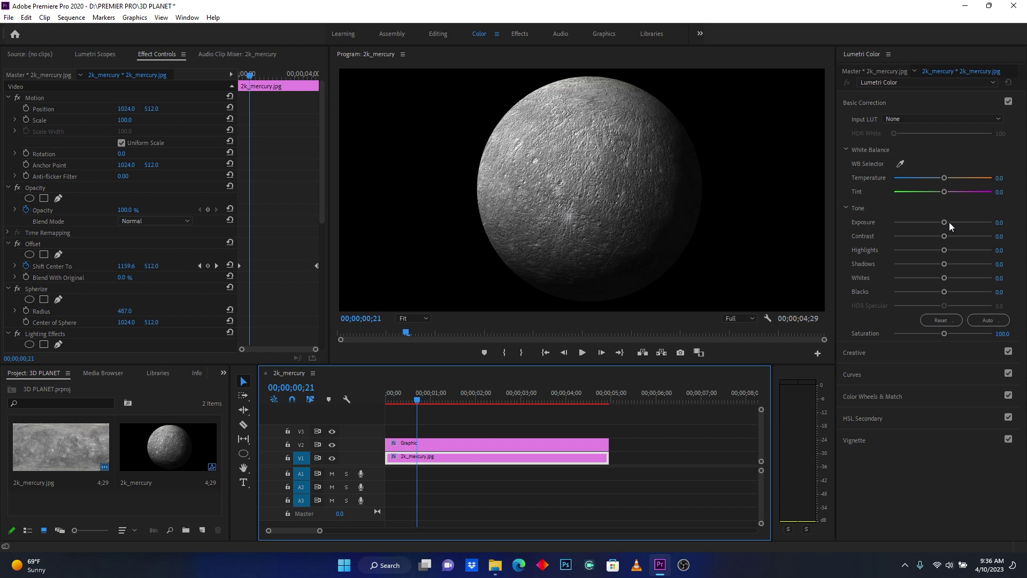
{"action": "left_click_drag", "start_coordinate": [944, 222], "coordinate": [967, 236]}
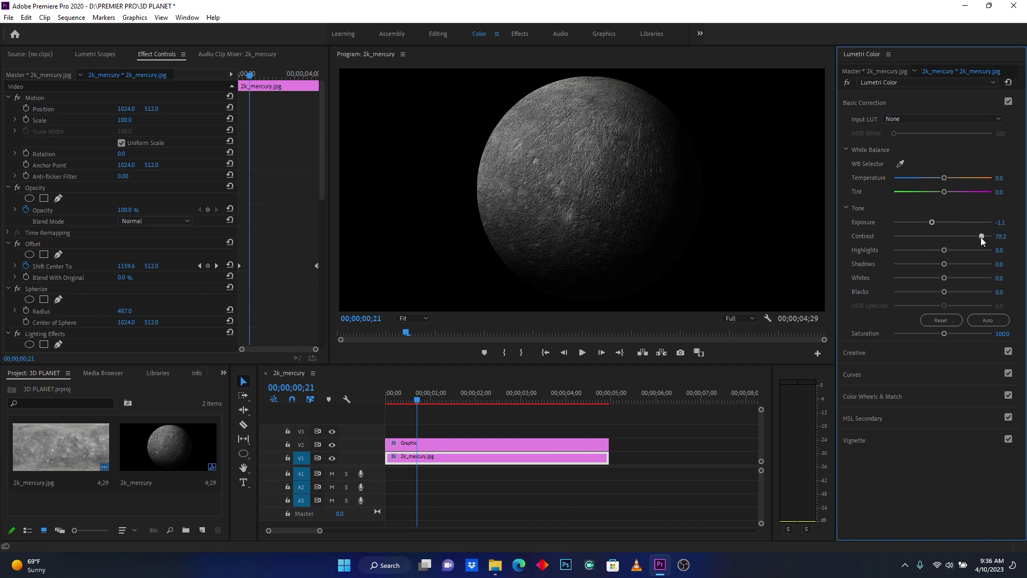
{"action": "left_click_drag", "start_coordinate": [980, 237], "coordinate": [983, 236]}
{"action": "left_click_drag", "start_coordinate": [941, 291], "coordinate": [929, 290]}
{"action": "left_click_drag", "start_coordinate": [937, 290], "coordinate": [943, 292]}
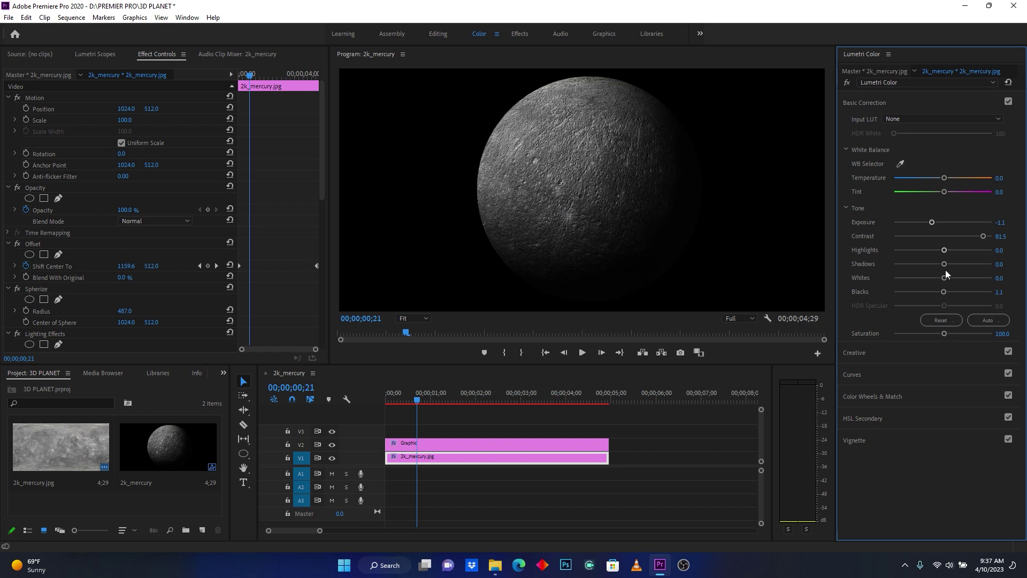
- Set the Lumetri shadows to 52.2, whites to -3.3 and exposure to -0.7
{"action": "left_click_drag", "start_coordinate": [944, 264], "coordinate": [966, 265]}
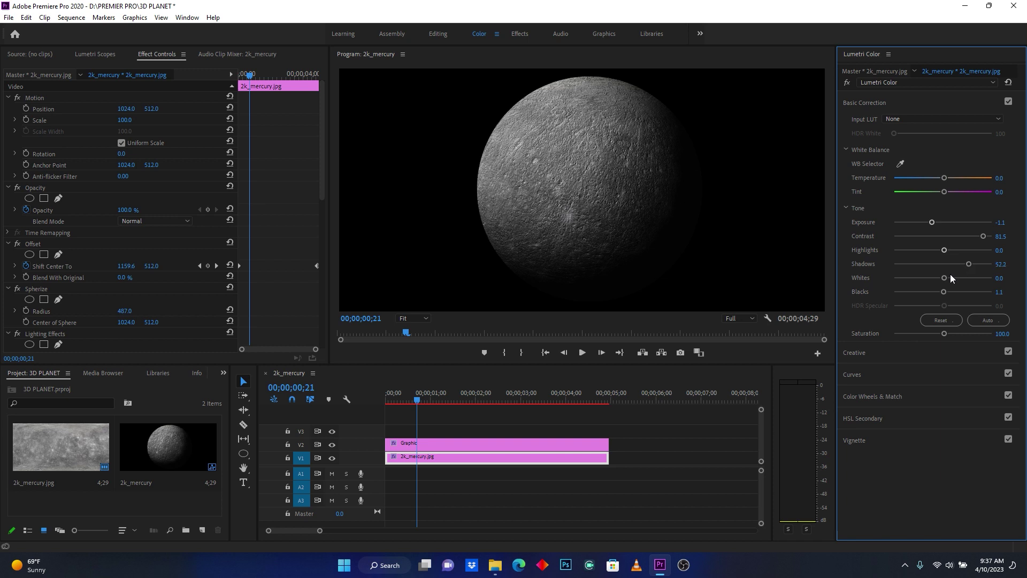
{"action": "mouse_move", "coordinate": [944, 278]}
{"action": "left_mouse_down"}
{"action": "mouse_move", "coordinate": [932, 278]}
{"action": "mouse_move", "coordinate": [941, 279]}
{"action": "left_mouse_up"}
{"action": "left_click_drag", "start_coordinate": [931, 222], "coordinate": [936, 222]}
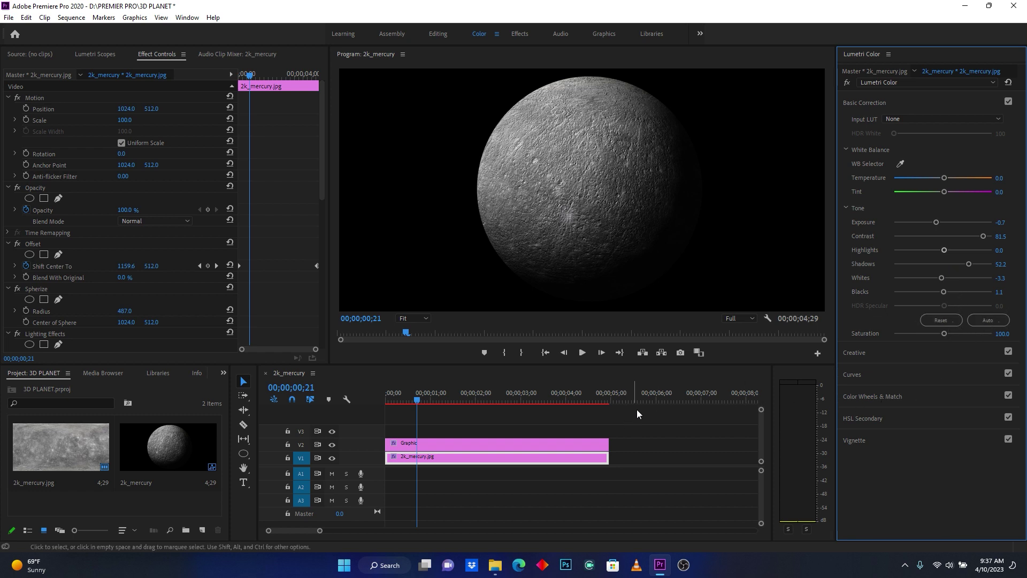
- Draw a closed triangular pen mask for the Lumetri Color effect over the planet's shadowed lower-right side
{"action": "left_click_drag", "start_coordinate": [323, 124], "coordinate": [329, 289]}
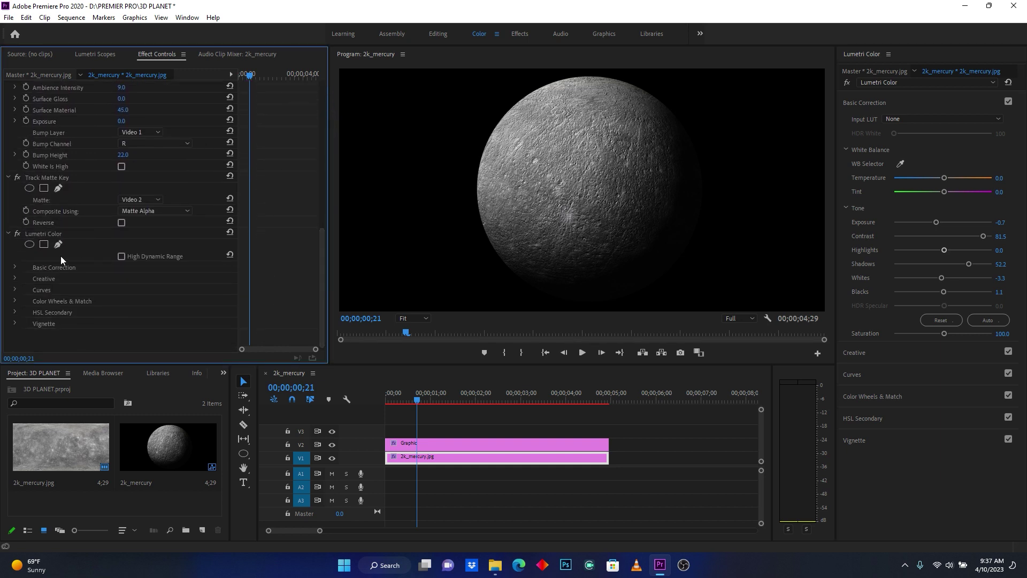
{"action": "left_click", "coordinate": [46, 234]}
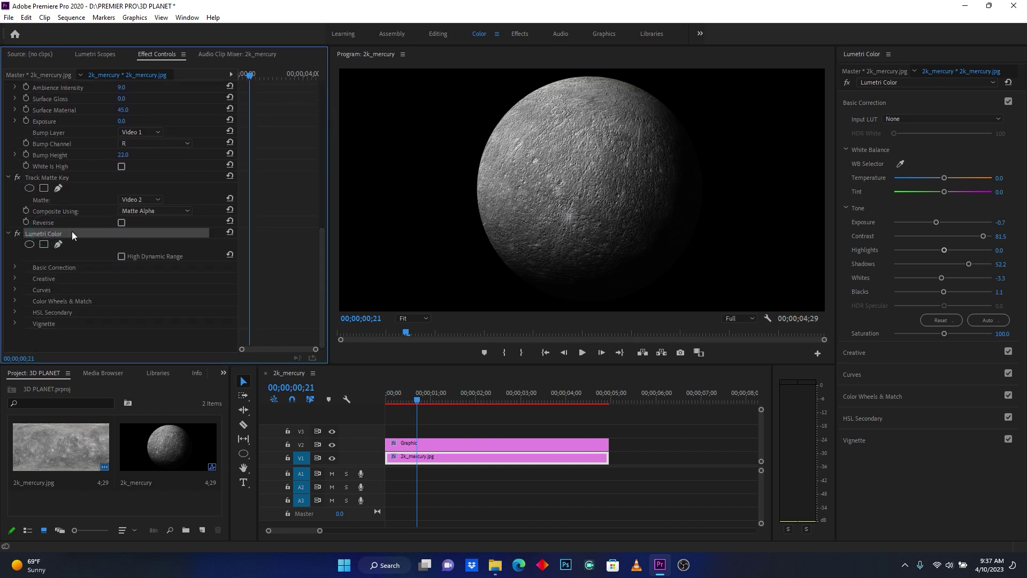
{"action": "left_click", "coordinate": [59, 245]}
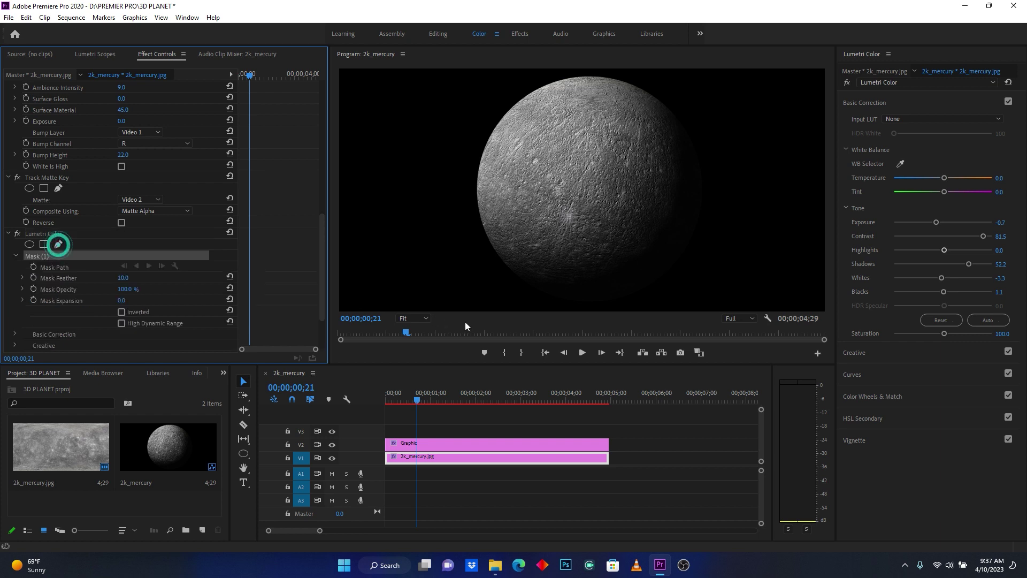
{"action": "left_click", "coordinate": [486, 305]}
{"action": "left_click", "coordinate": [725, 298]}
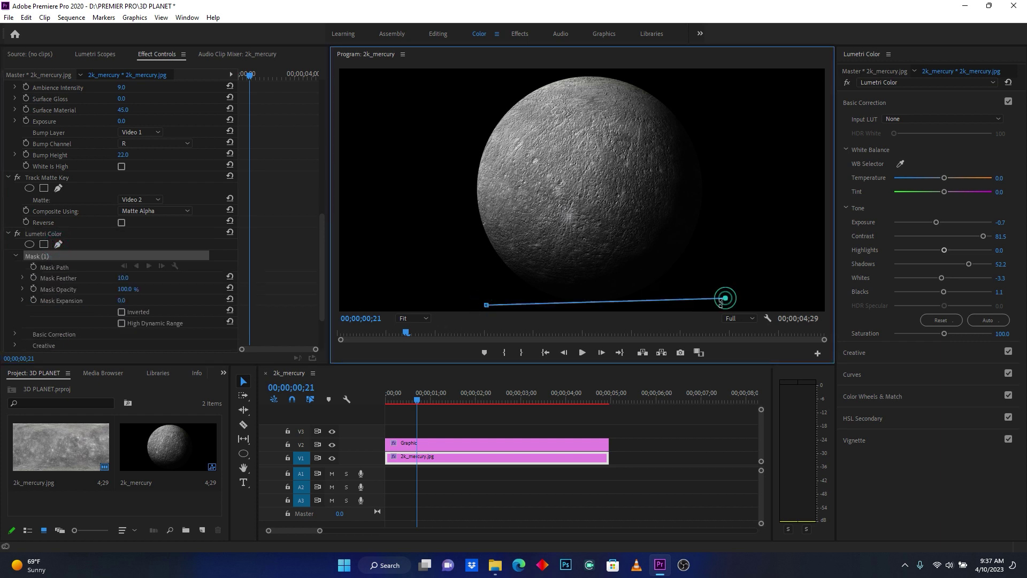
{"action": "left_click", "coordinate": [741, 97]}
{"action": "left_click", "coordinate": [487, 305]}
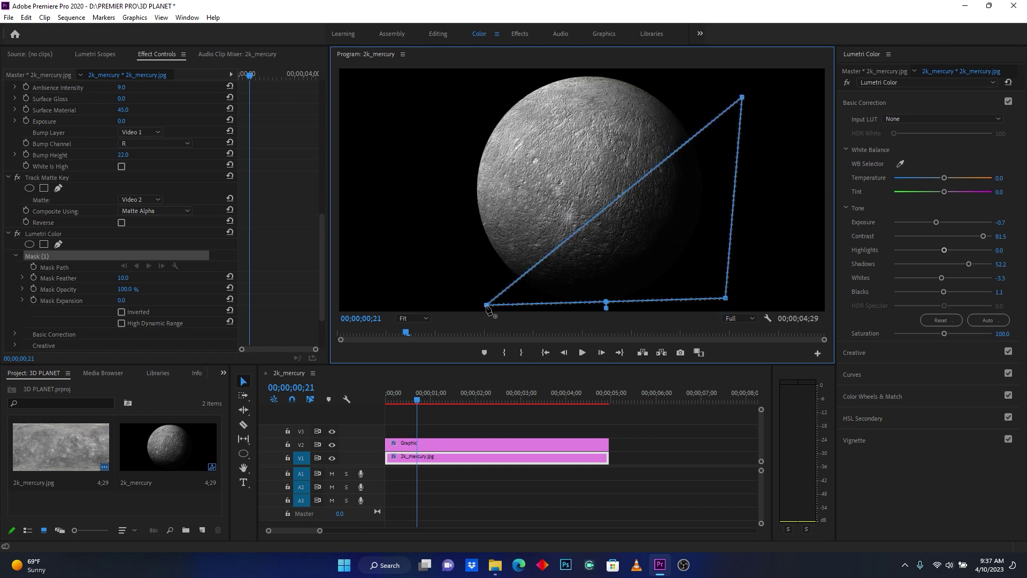
- Curve the mask's diagonal edge along the planet's shadow boundary and set the mask feather to 110
{"action": "left_click_drag", "start_coordinate": [486, 305], "coordinate": [456, 304]}
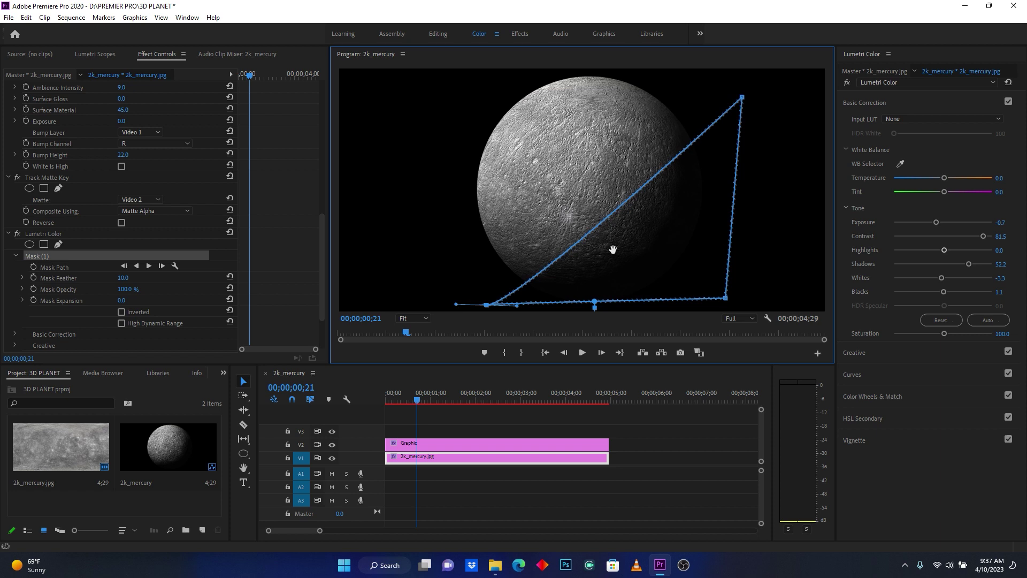
{"action": "left_click", "coordinate": [624, 208]}
{"action": "left_click_drag", "start_coordinate": [626, 207], "coordinate": [640, 238]}
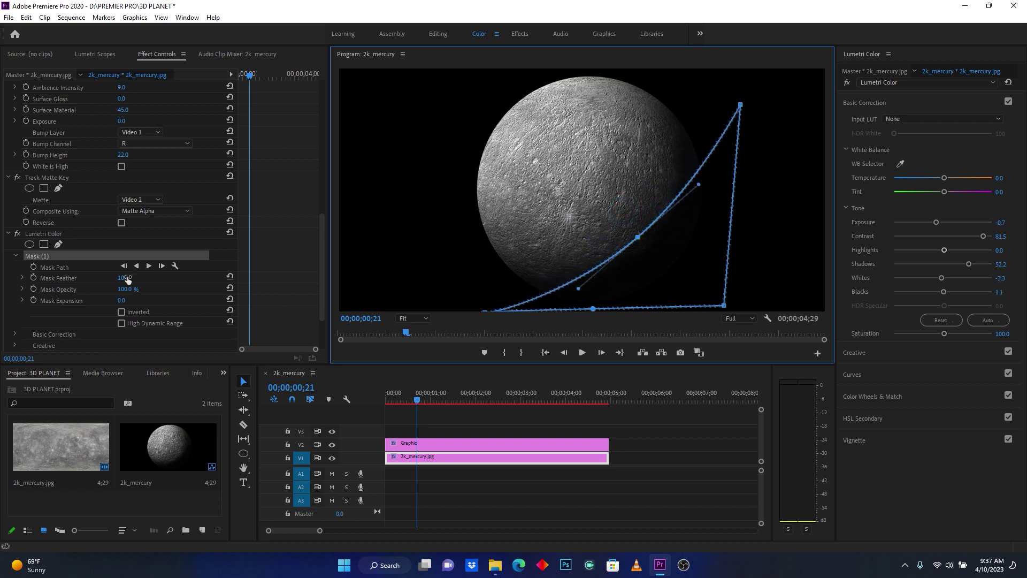
{"action": "left_click_drag", "start_coordinate": [120, 282], "coordinate": [173, 282]}
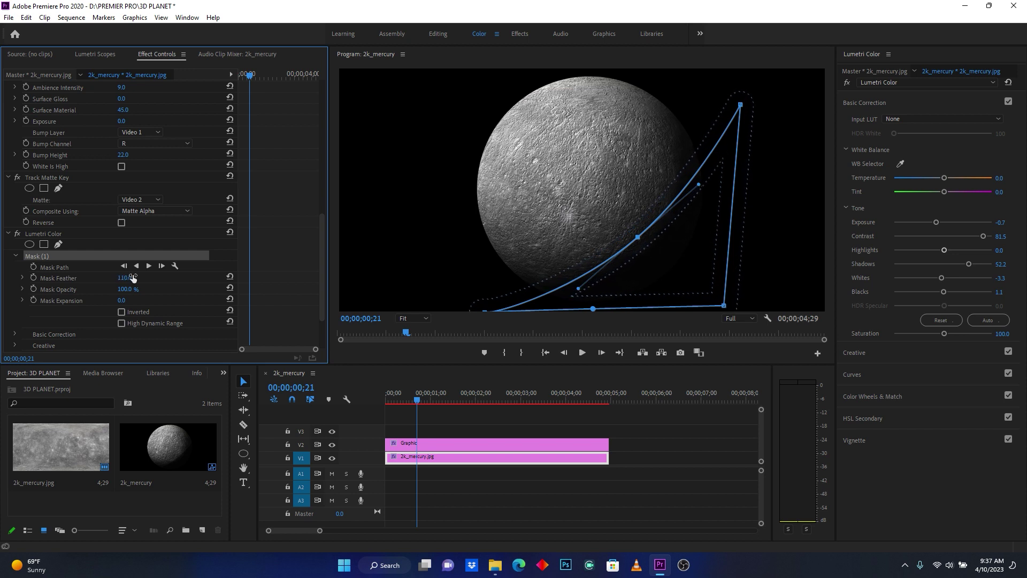
{"action": "left_click", "coordinate": [685, 437]}
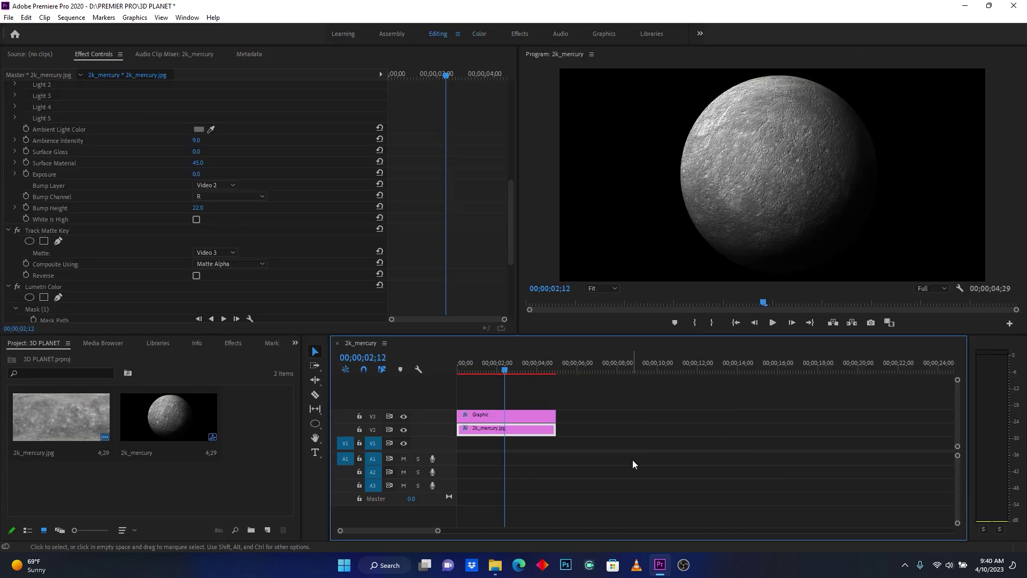
- Import the STScI-J-v1927a-thumb galaxy image and place it on V1 beneath the planet clips, starting at the sequence beginning
{"action": "left_click", "coordinate": [632, 460]}
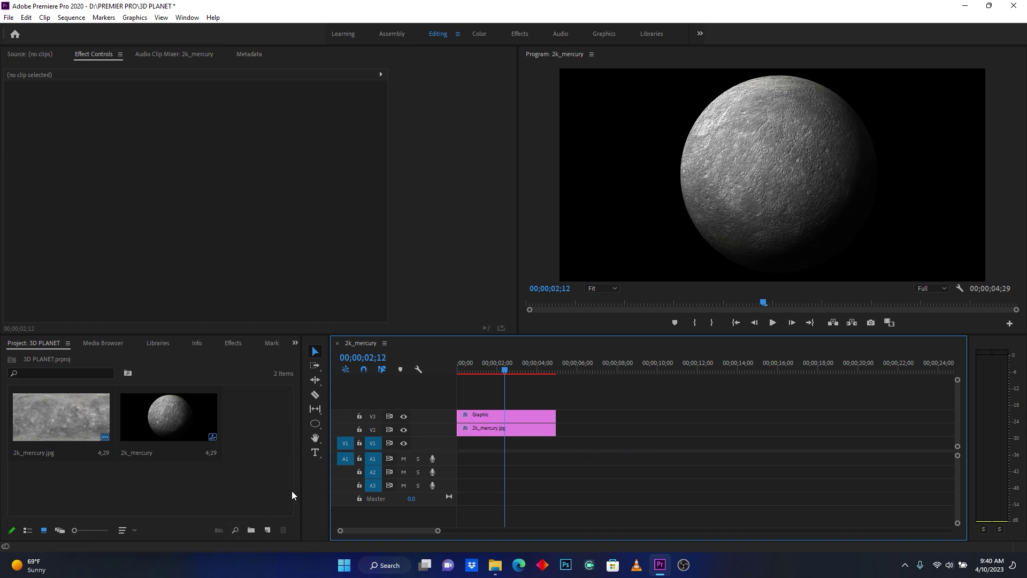
{"action": "double_click", "coordinate": [240, 484]}
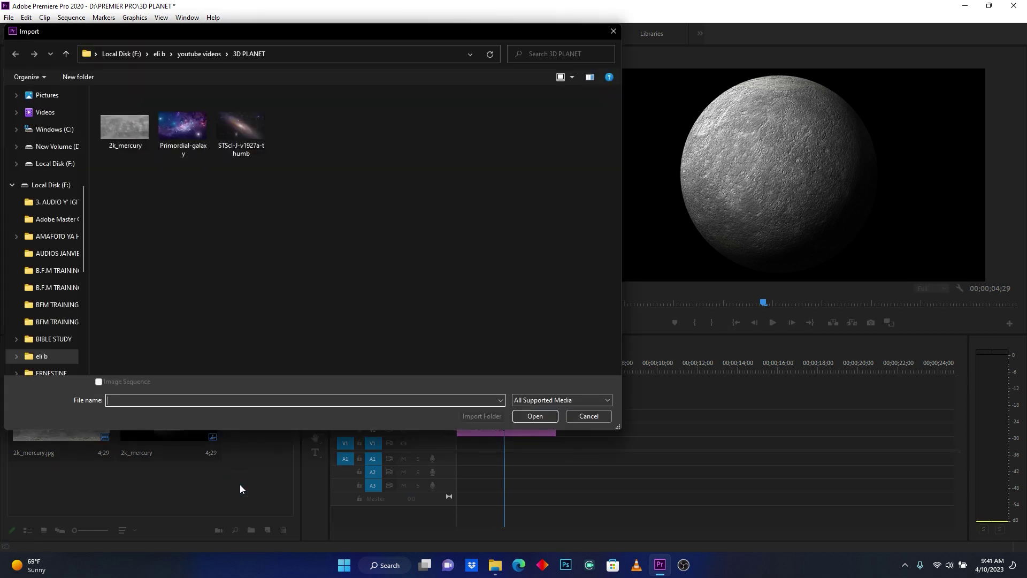
{"action": "double_click", "coordinate": [240, 131]}
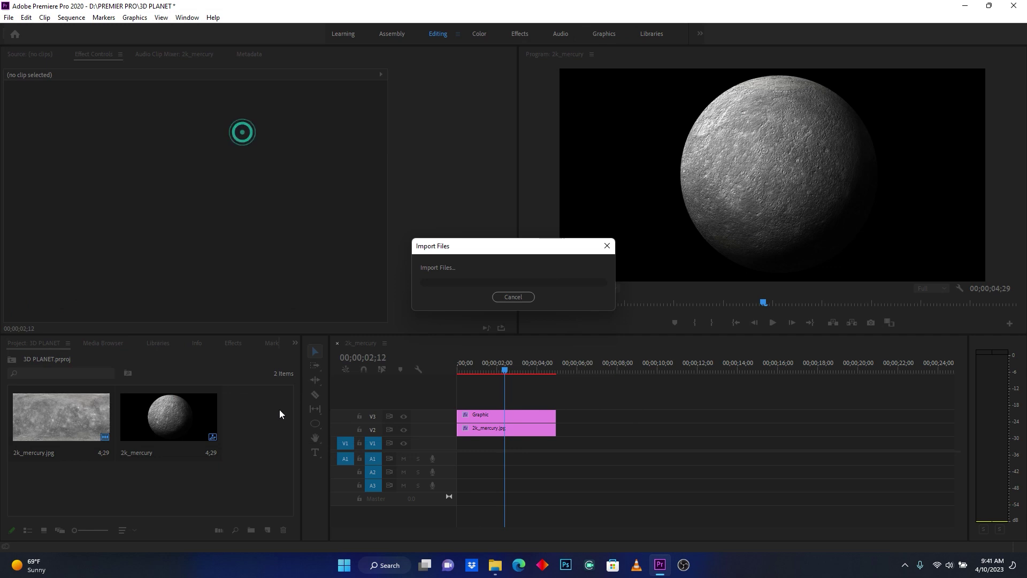
{"action": "left_click_drag", "start_coordinate": [249, 407], "coordinate": [450, 442]}
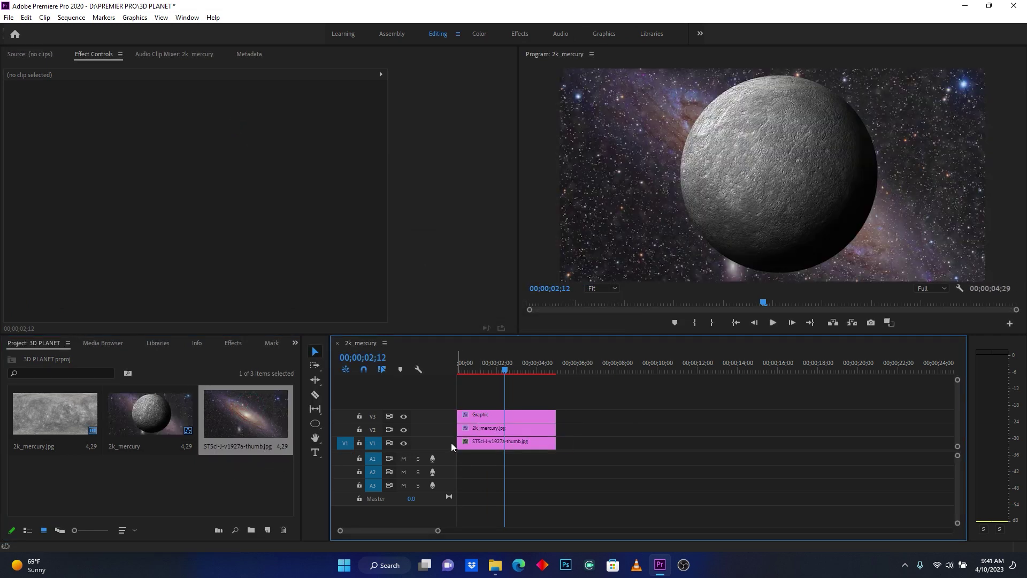
- Play the sequence from its start to preview the rotating planet against the galaxy background
{"action": "left_click", "coordinate": [735, 323]}
{"action": "left_click_drag", "start_coordinate": [437, 531], "coordinate": [409, 531]}
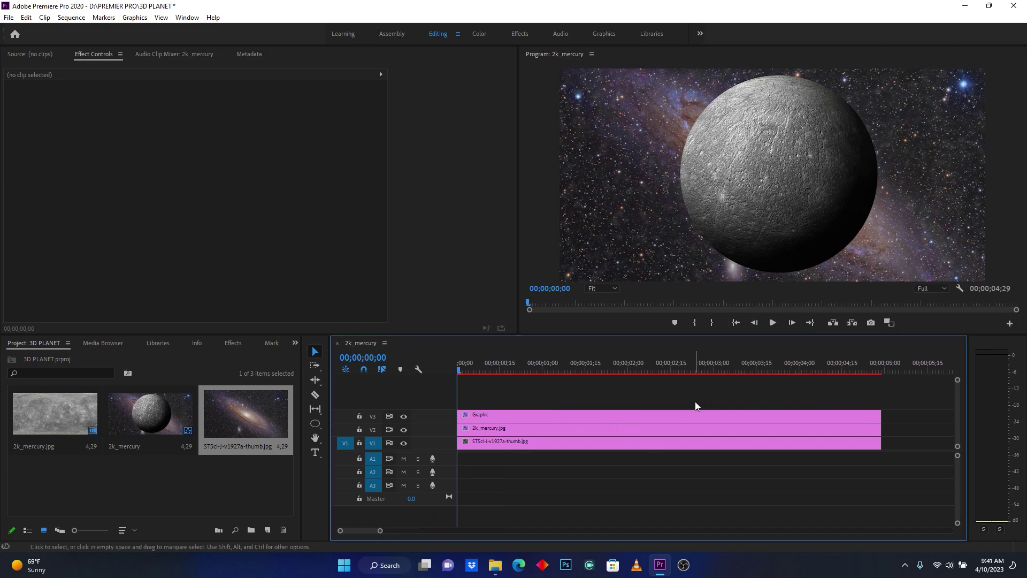
{"action": "key", "text": "space"}
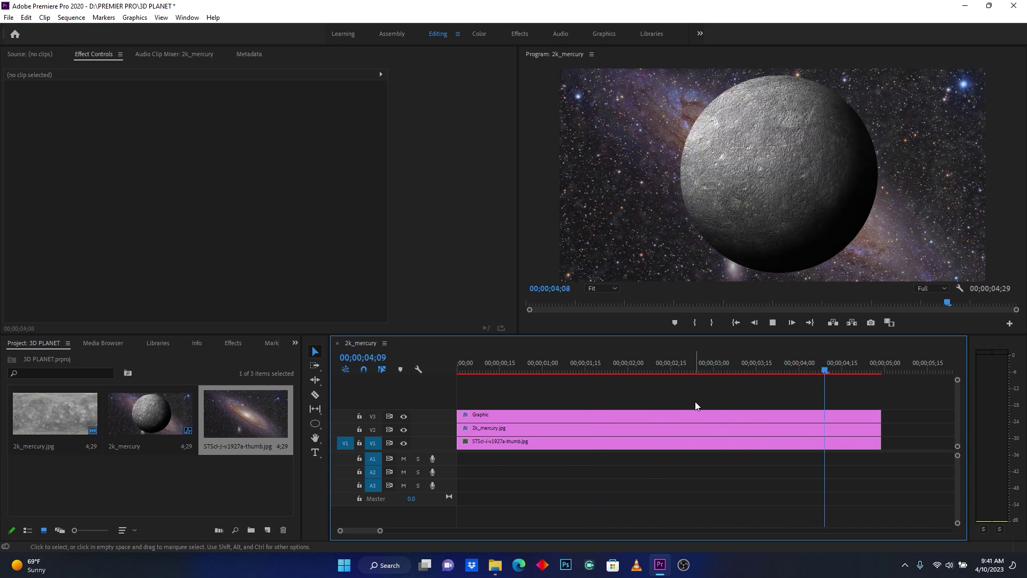
{"action": "key", "text": "space"}
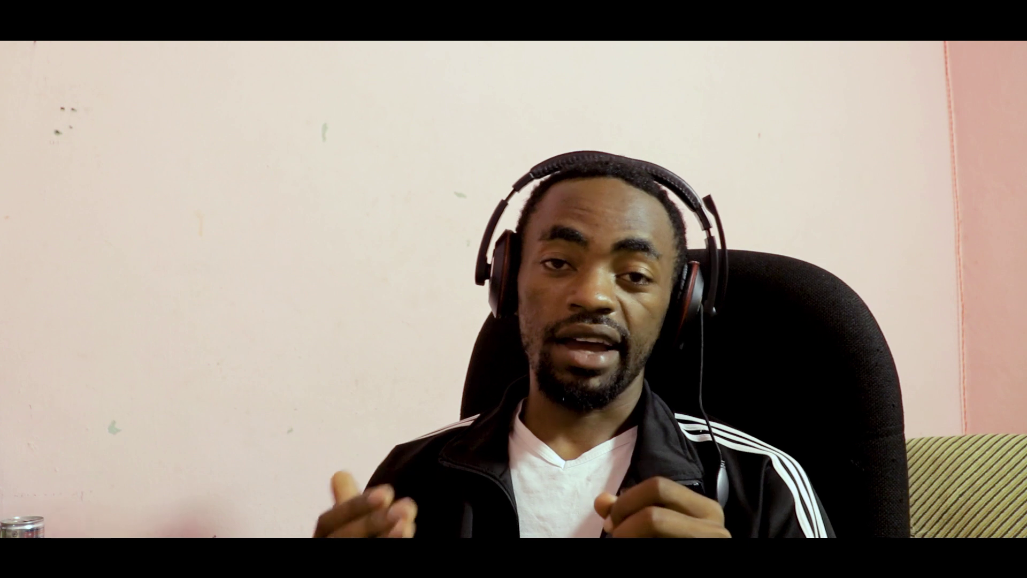